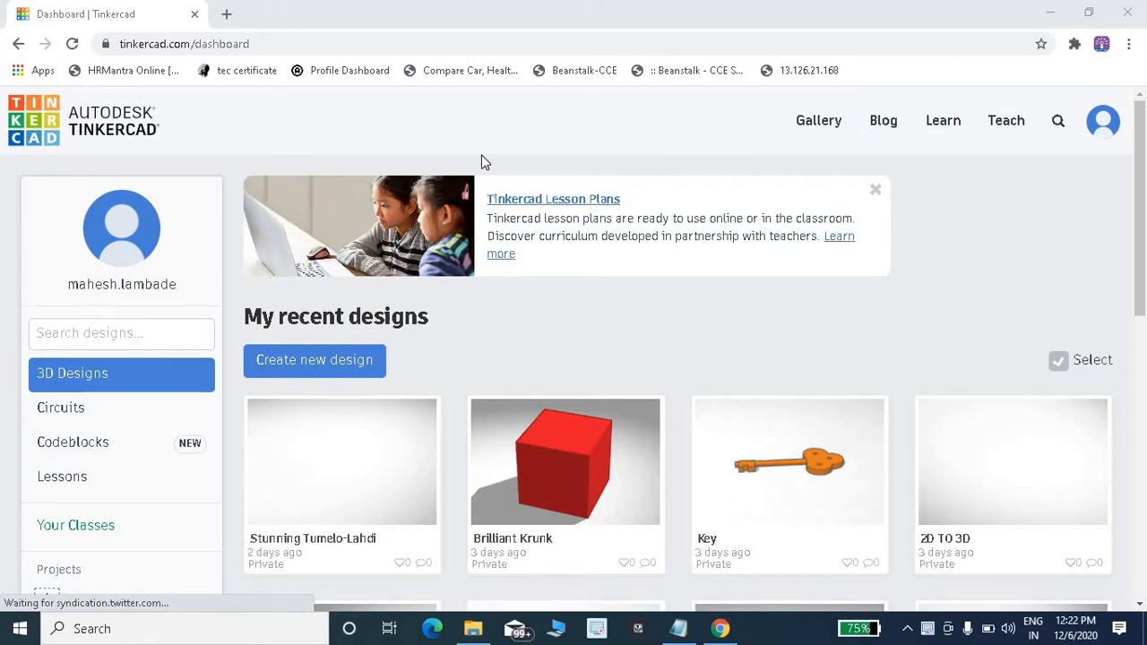
- Create a new 3D design and place a solid red box near the middle of the workplane
{"action": "left_click", "coordinate": [333, 363]}
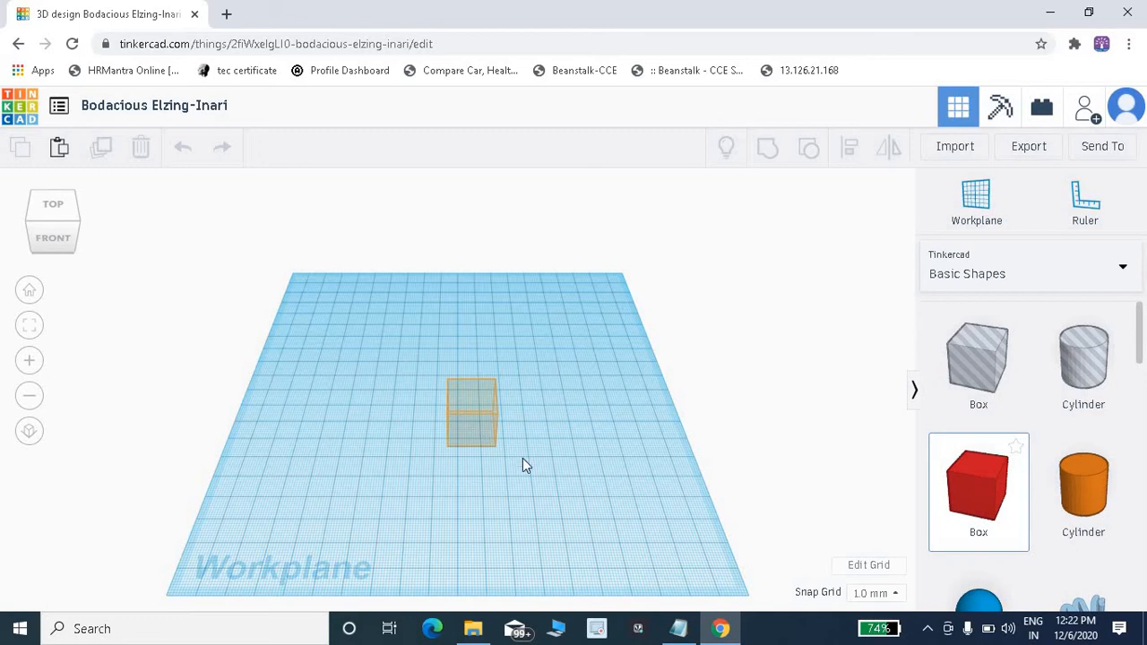
{"action": "left_click", "coordinate": [606, 484]}
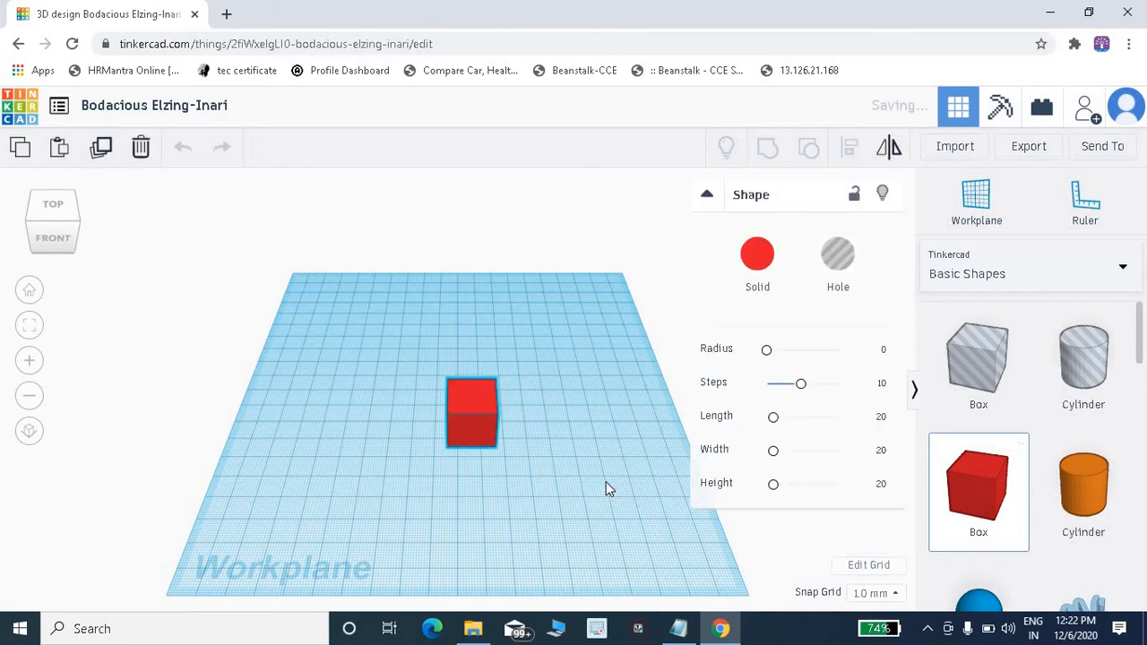
{"action": "left_click", "coordinate": [366, 475]}
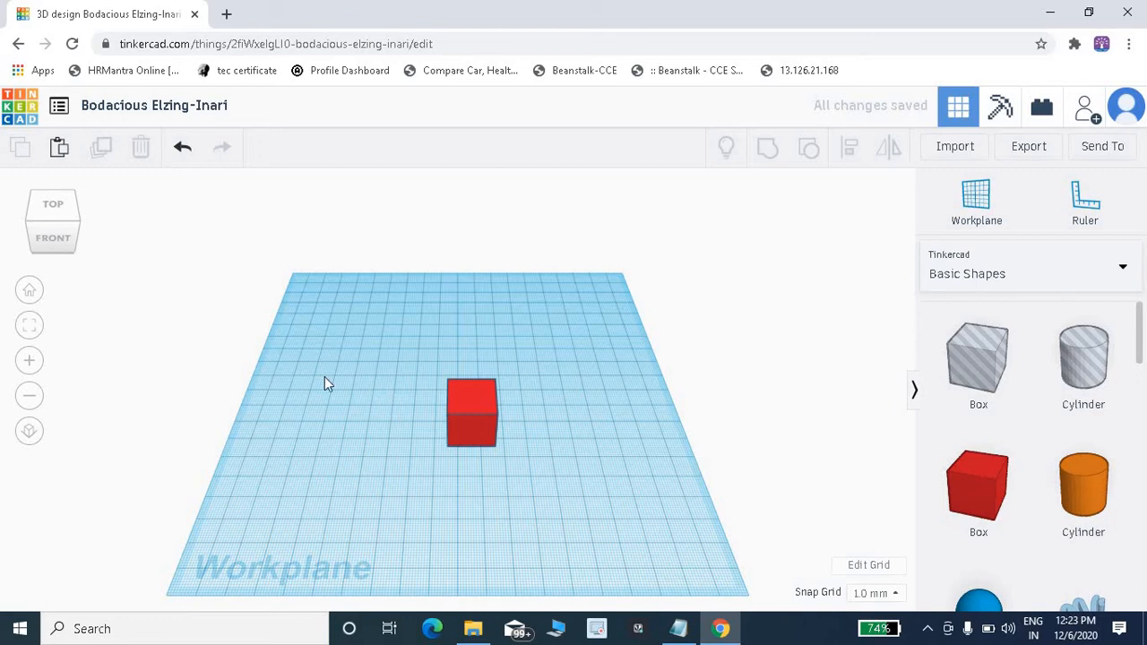
- View the red box from its front, right, back, left, bottom and top sides, and orbit around it
{"action": "left_click", "coordinate": [52, 240]}
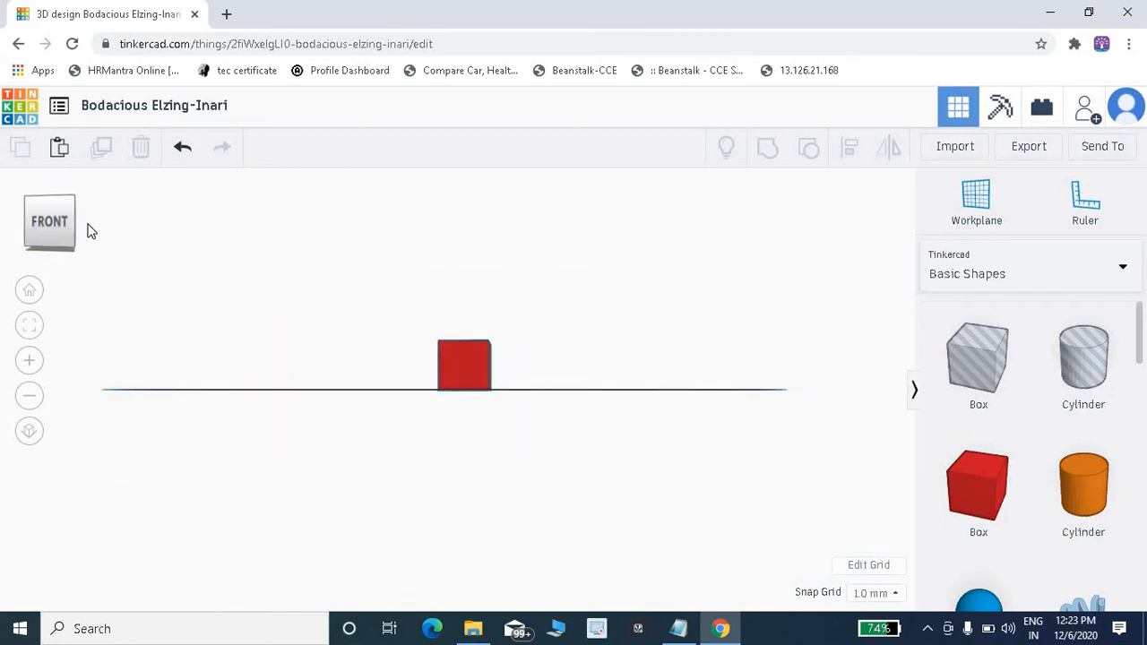
{"action": "left_click", "coordinate": [88, 225]}
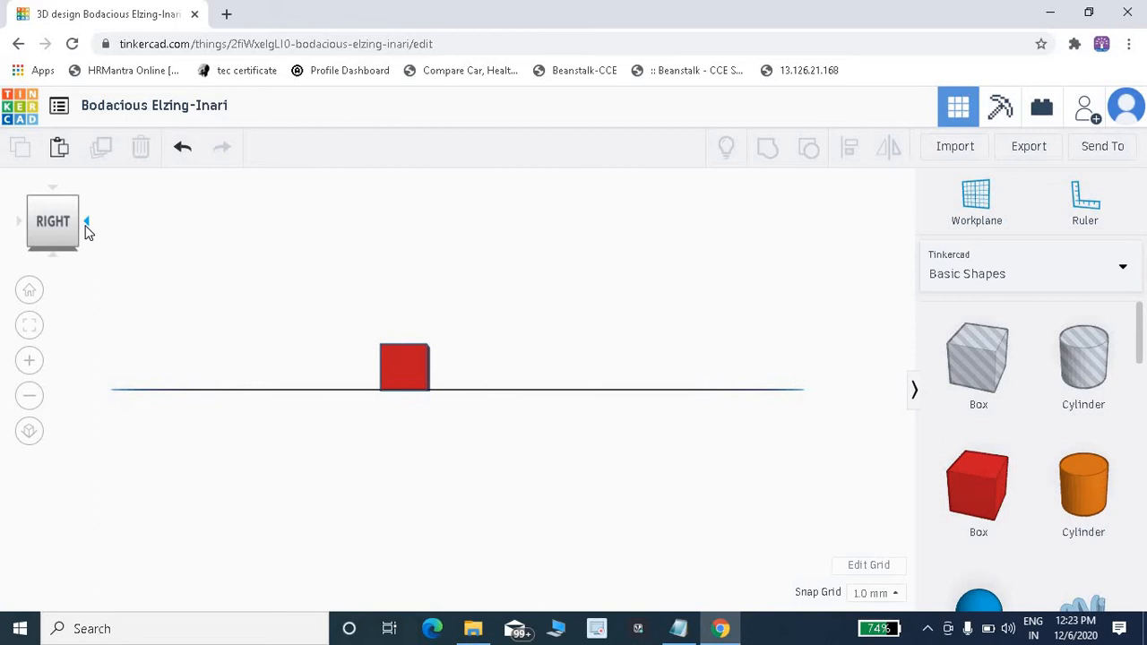
{"action": "left_click", "coordinate": [87, 227]}
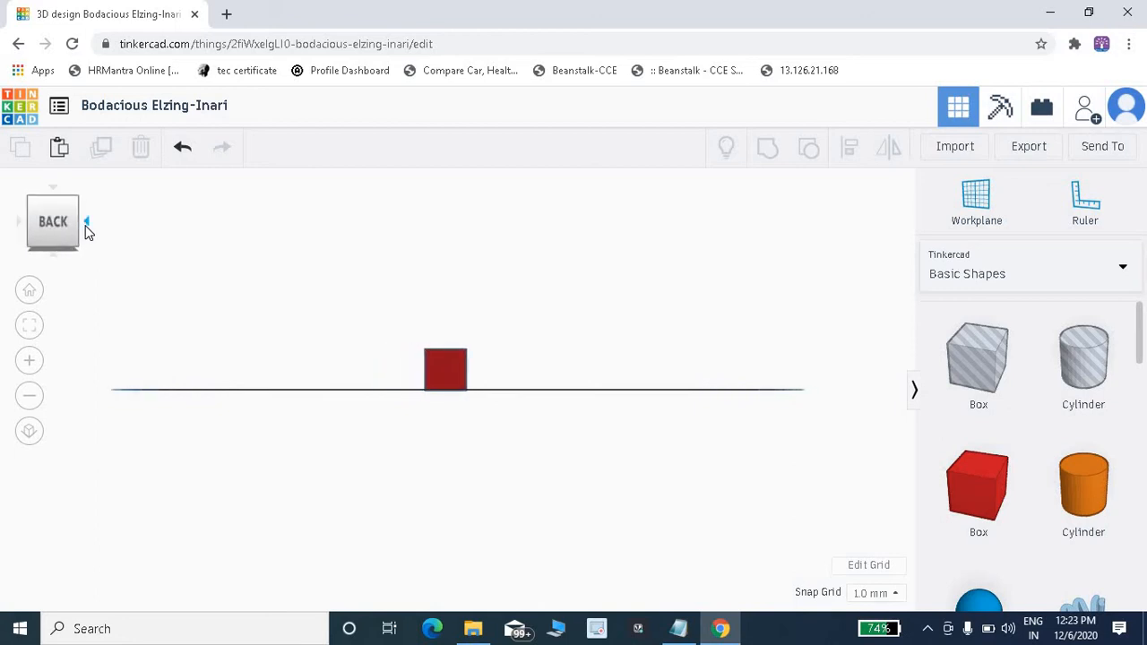
{"action": "left_click", "coordinate": [87, 227]}
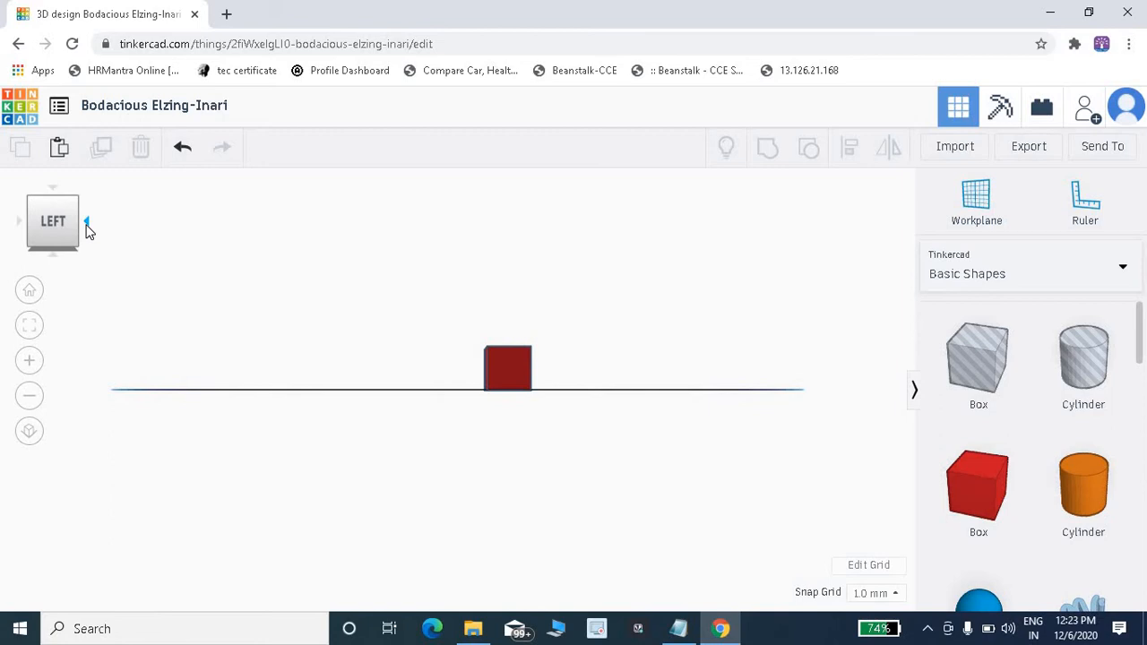
{"action": "left_click", "coordinate": [54, 258]}
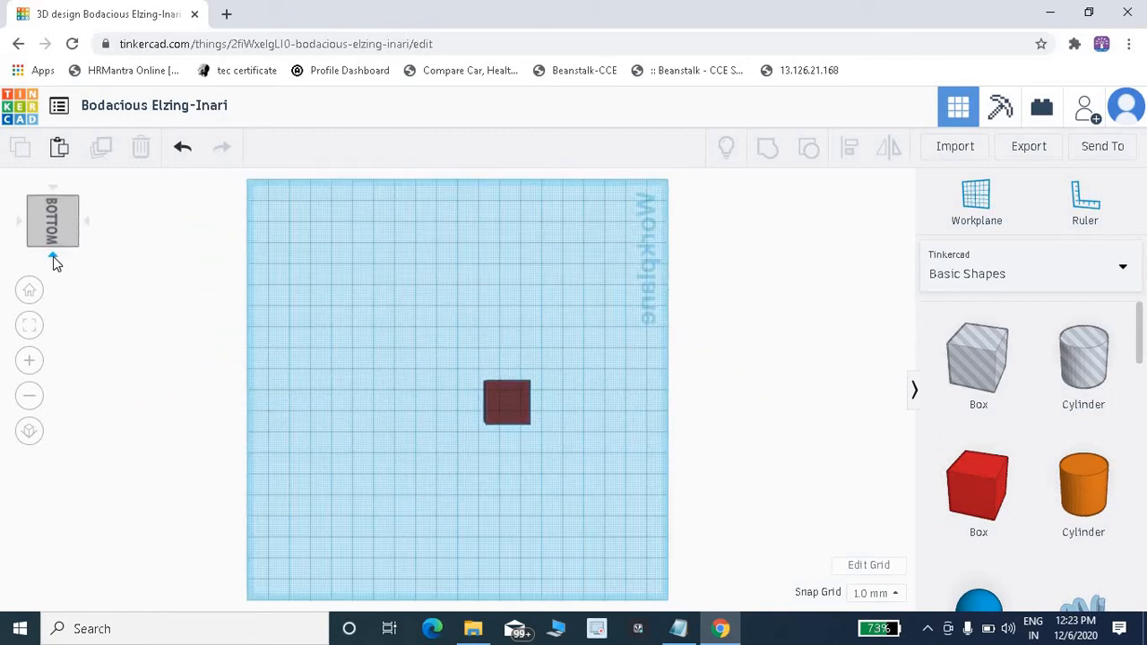
{"action": "left_click", "coordinate": [53, 257]}
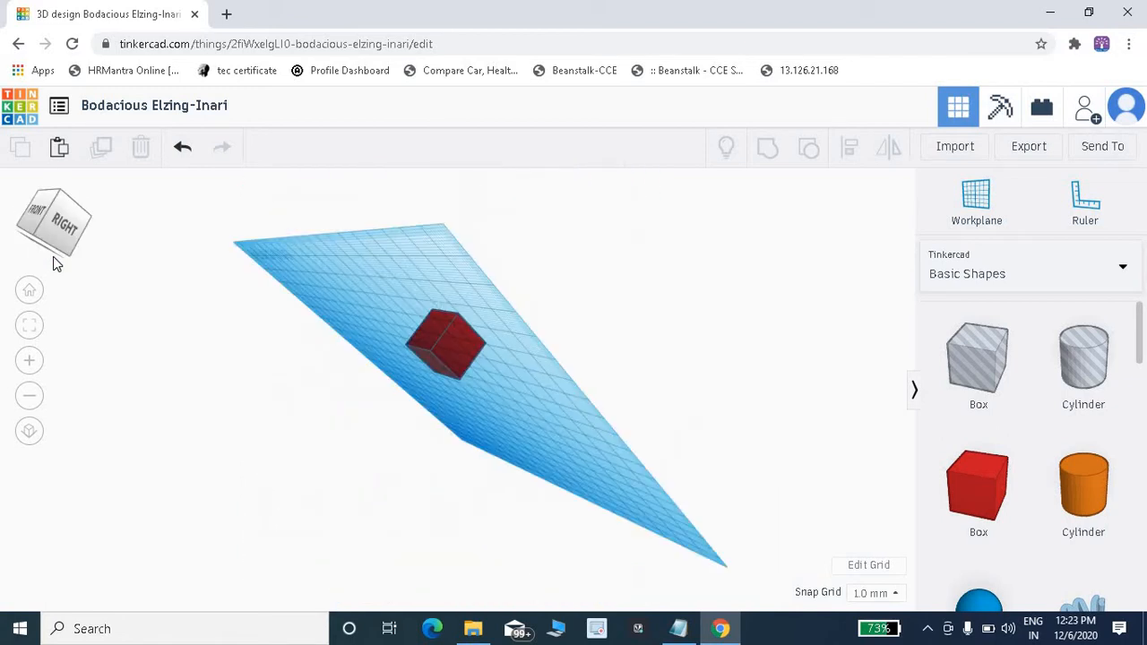
{"action": "left_click", "coordinate": [55, 188]}
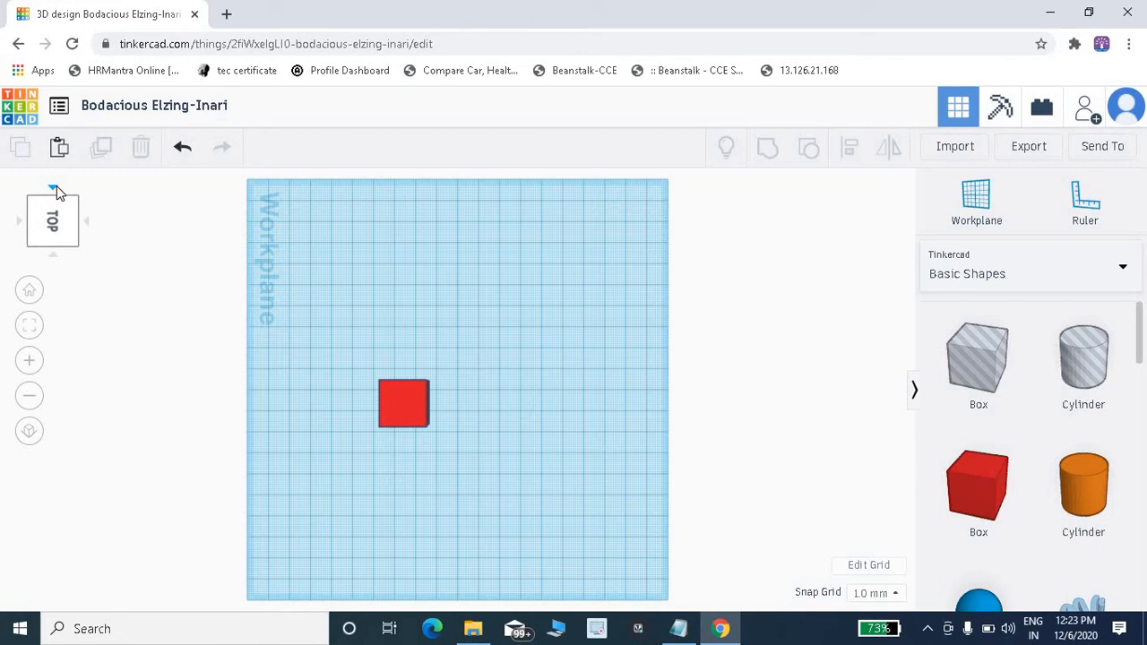
{"action": "left_click", "coordinate": [86, 222]}
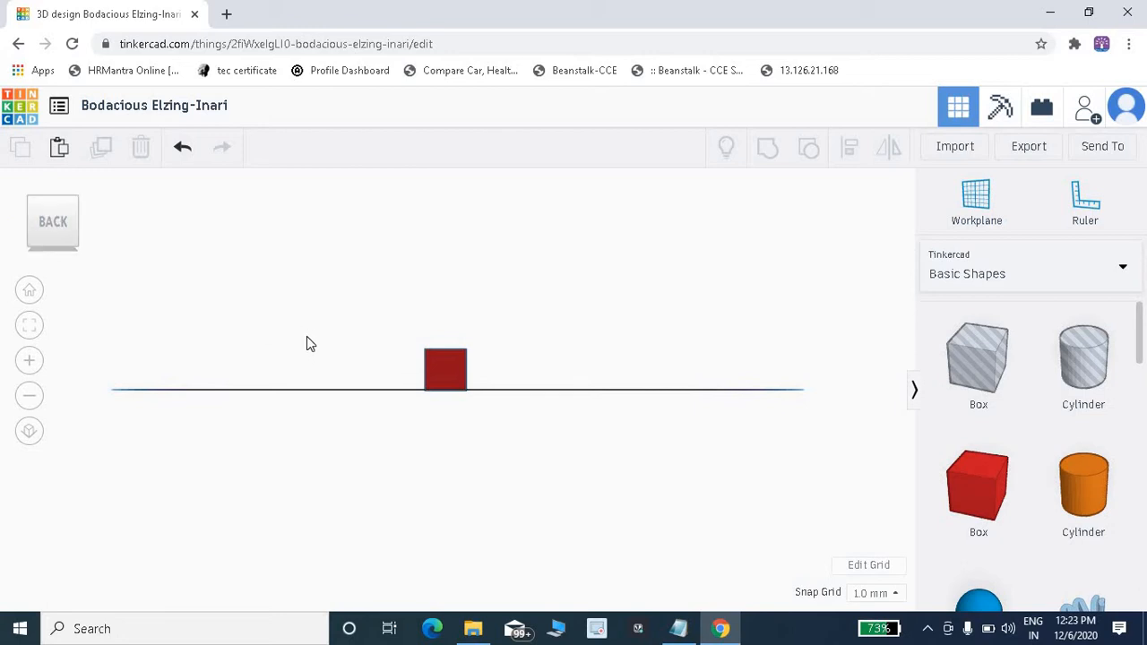
{"action": "right_click_drag", "start_coordinate": [306, 339], "coordinate": [282, 386]}
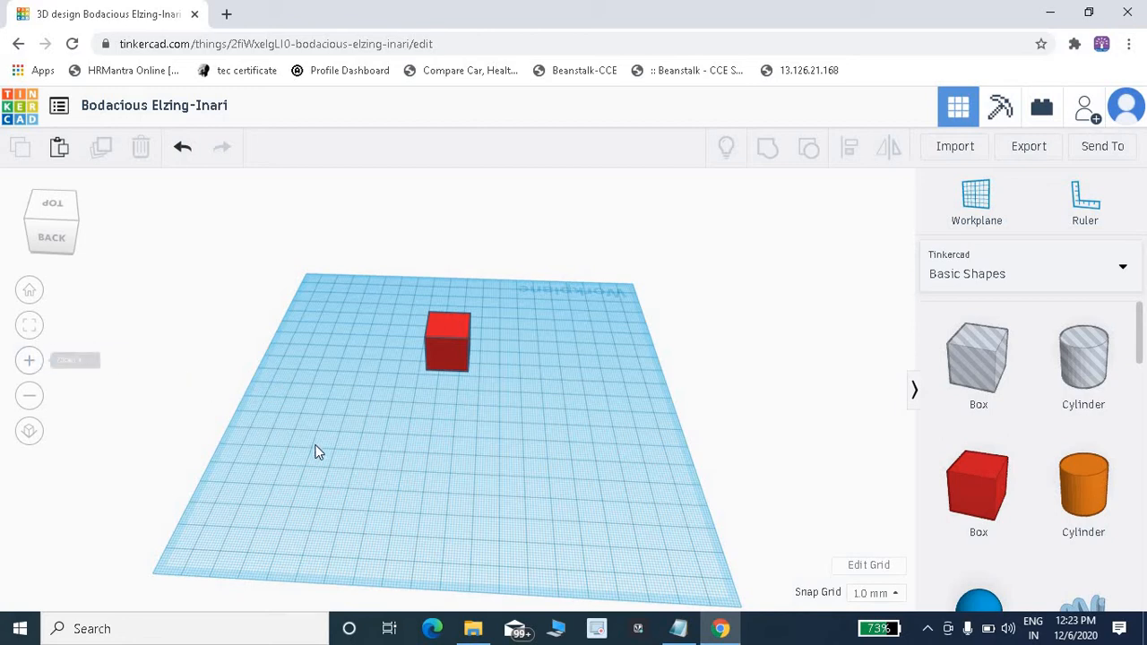
{"action": "mouse_move", "coordinate": [327, 449]}
{"action": "right_mouse_down"}
{"action": "mouse_move", "coordinate": [344, 446]}
{"action": "mouse_move", "coordinate": [332, 433]}
{"action": "right_mouse_up"}
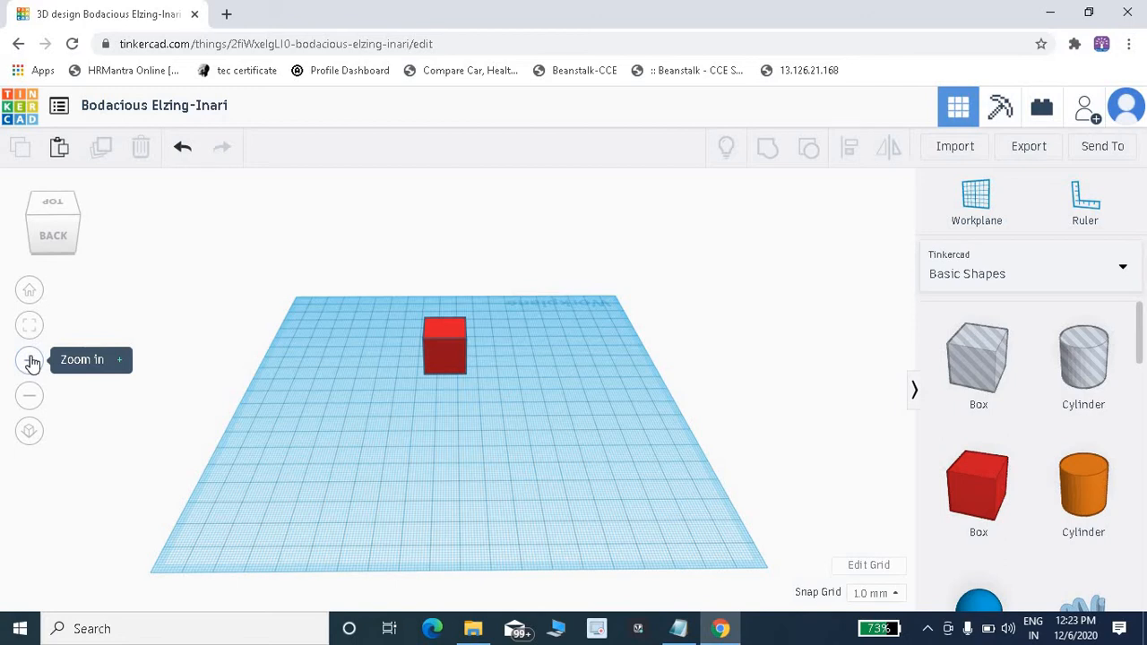
- Zoom in on the workplane in steps and zoom back out until the whole grid is in view
{"action": "left_click", "coordinate": [31, 362]}
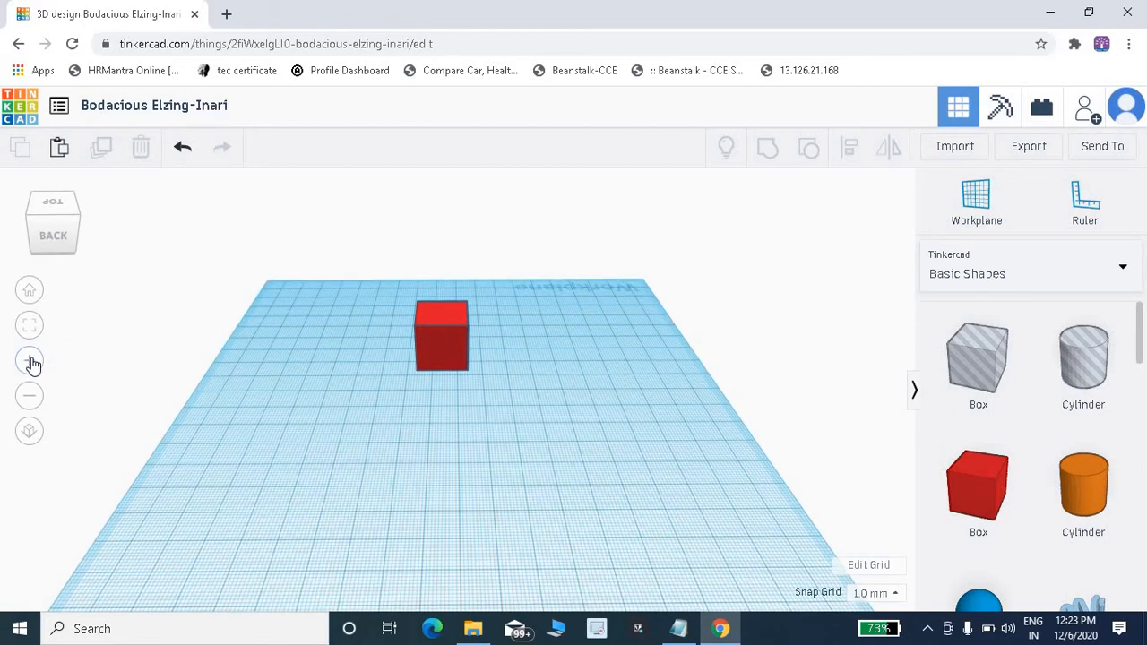
{"action": "left_click", "coordinate": [31, 362]}
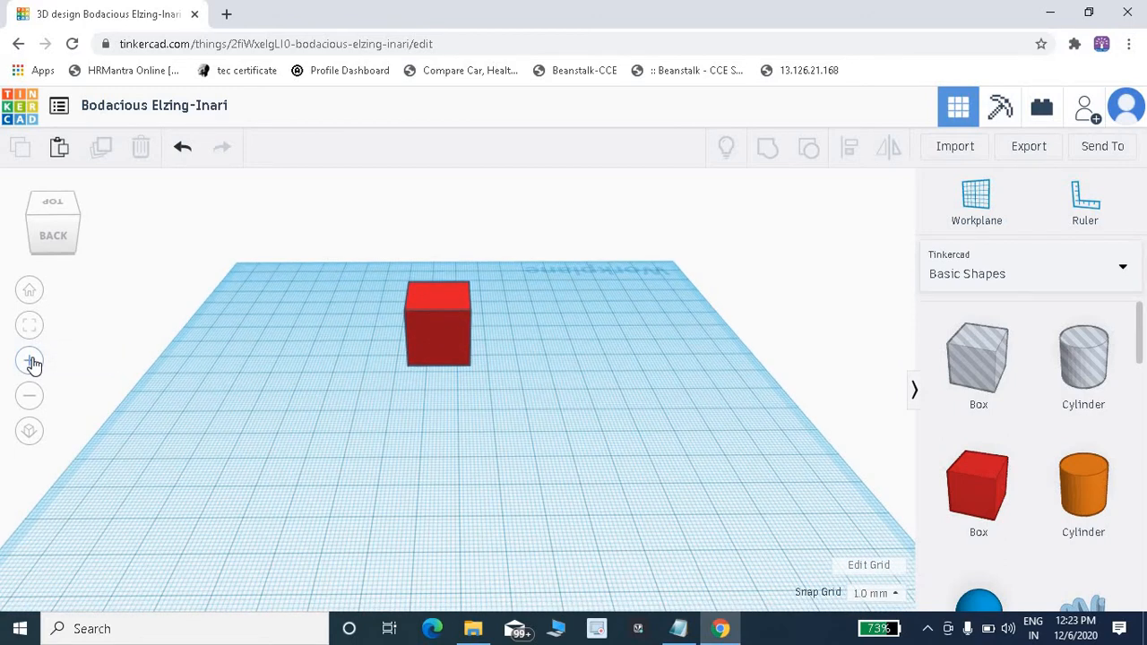
{"action": "left_click", "coordinate": [31, 362]}
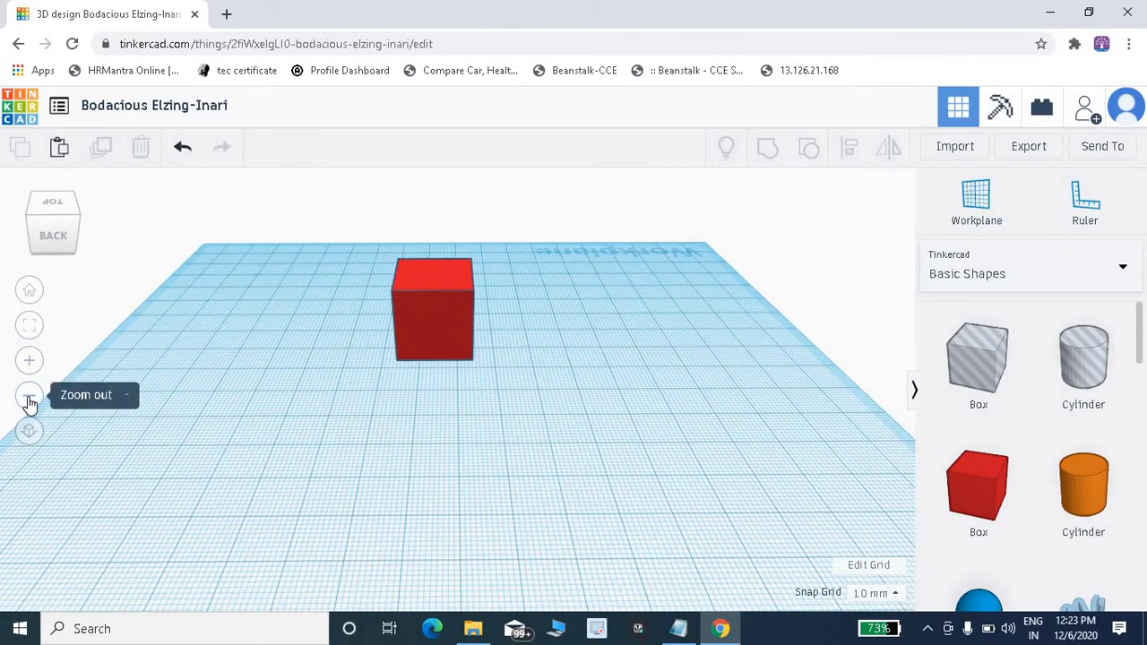
{"action": "left_click", "coordinate": [29, 398]}
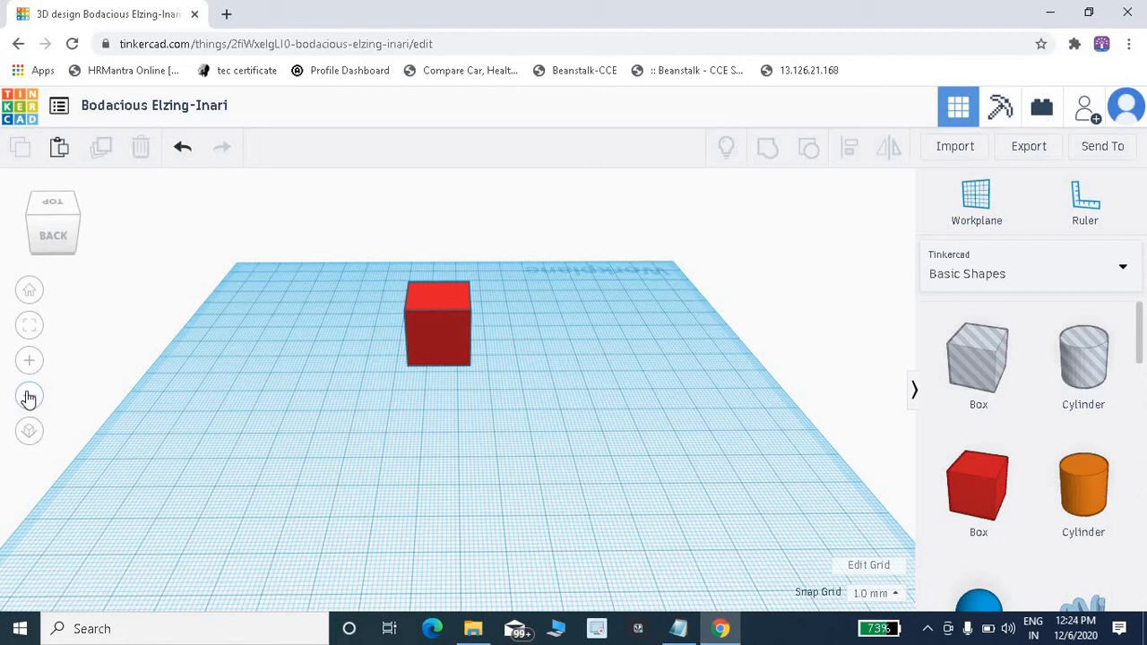
{"action": "left_click", "coordinate": [30, 398]}
{"action": "left_click", "coordinate": [30, 398]}
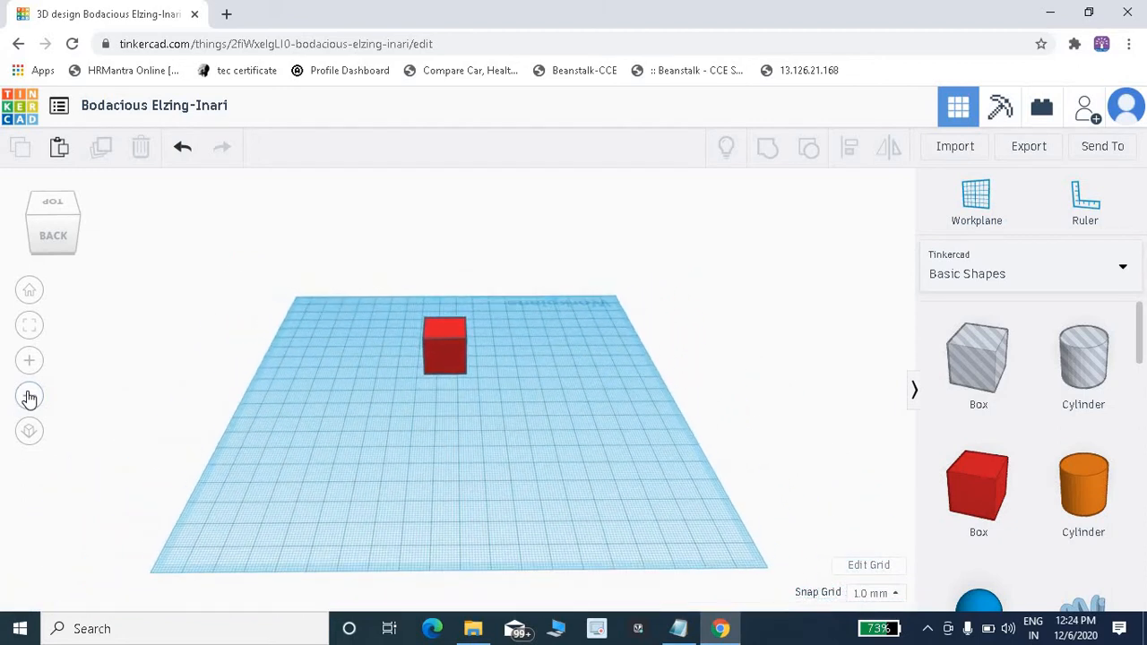
{"action": "left_click", "coordinate": [30, 398]}
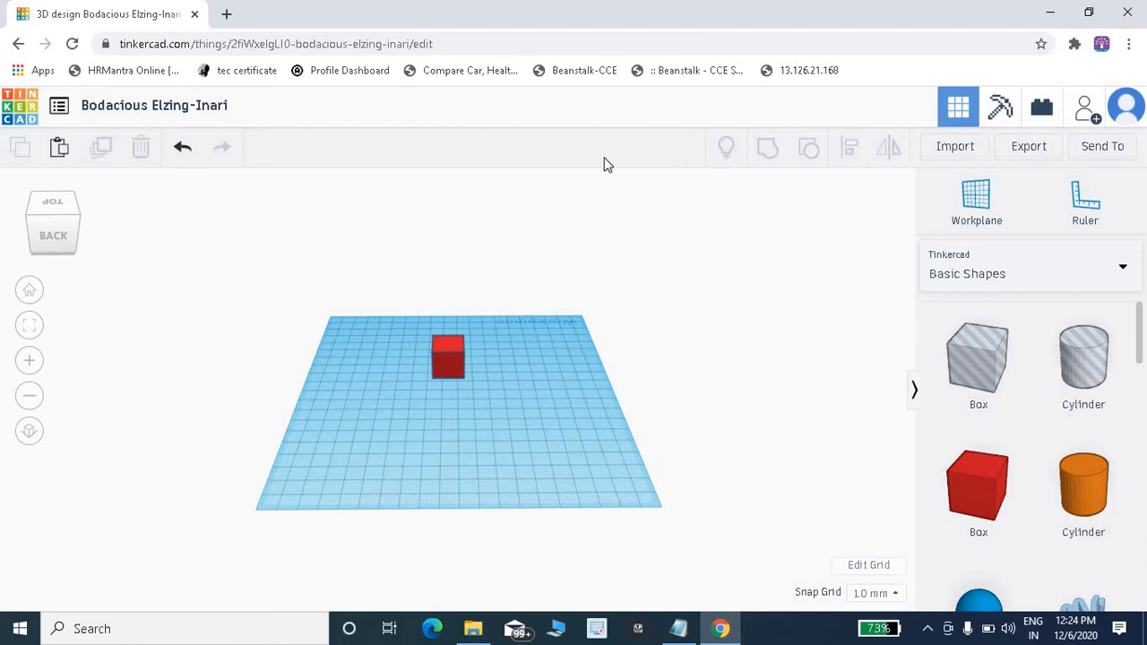
- Copy and paste the red box, and shift the copy left until it stands beside the original with a small gap
{"action": "left_click", "coordinate": [452, 347]}
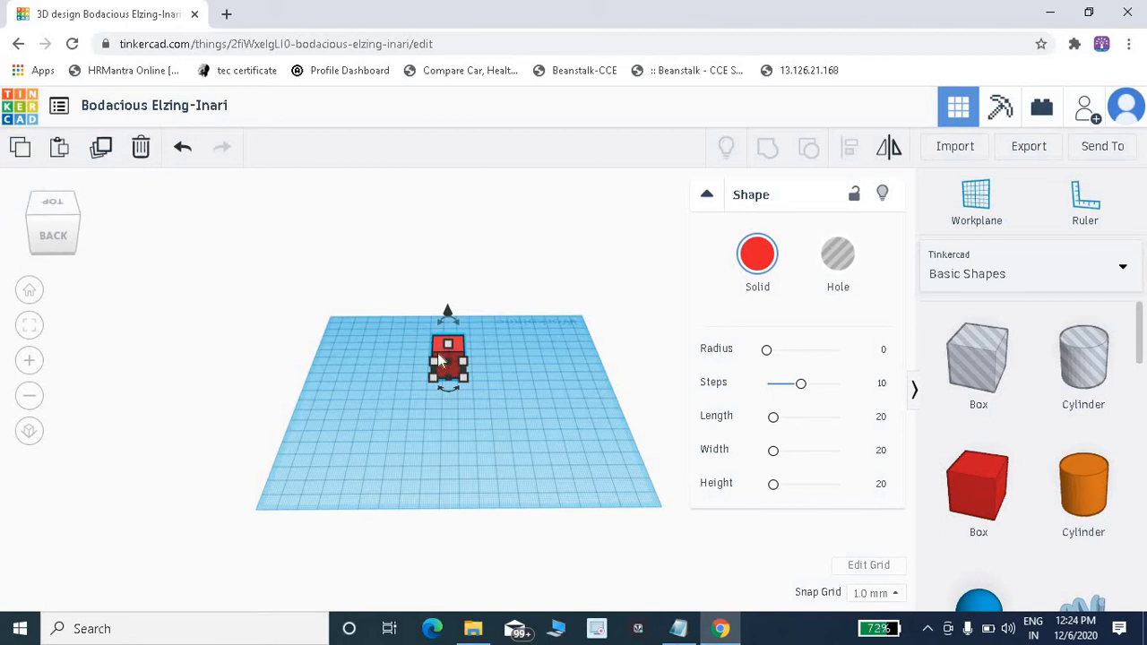
{"action": "left_click_drag", "start_coordinate": [439, 359], "coordinate": [434, 359]}
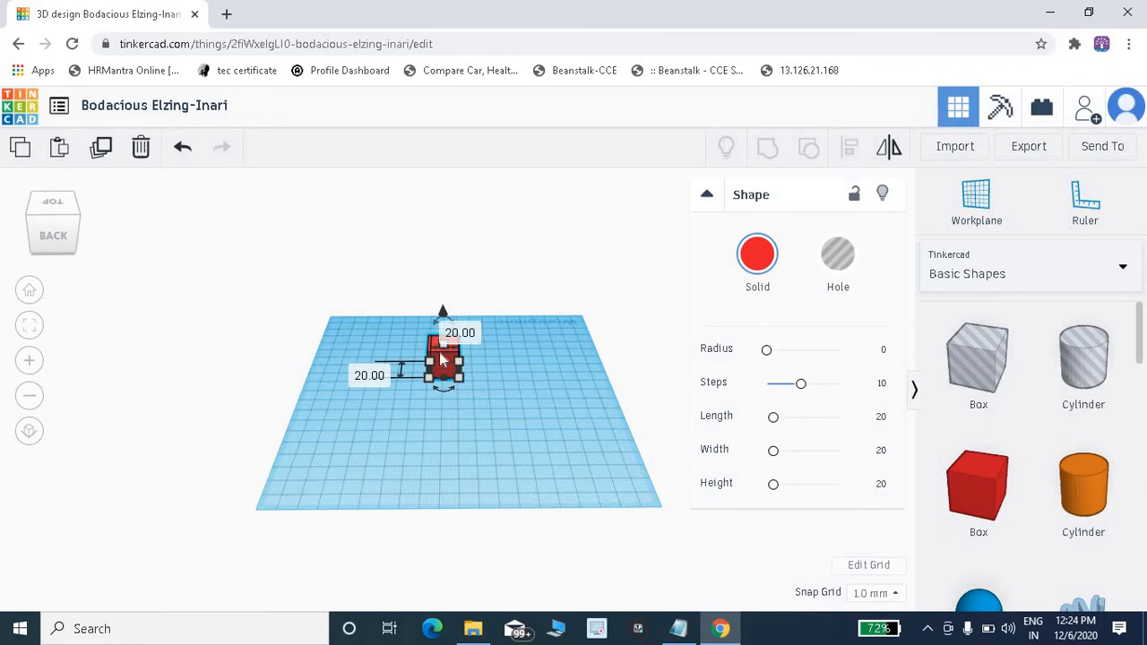
{"action": "left_click", "coordinate": [59, 149]}
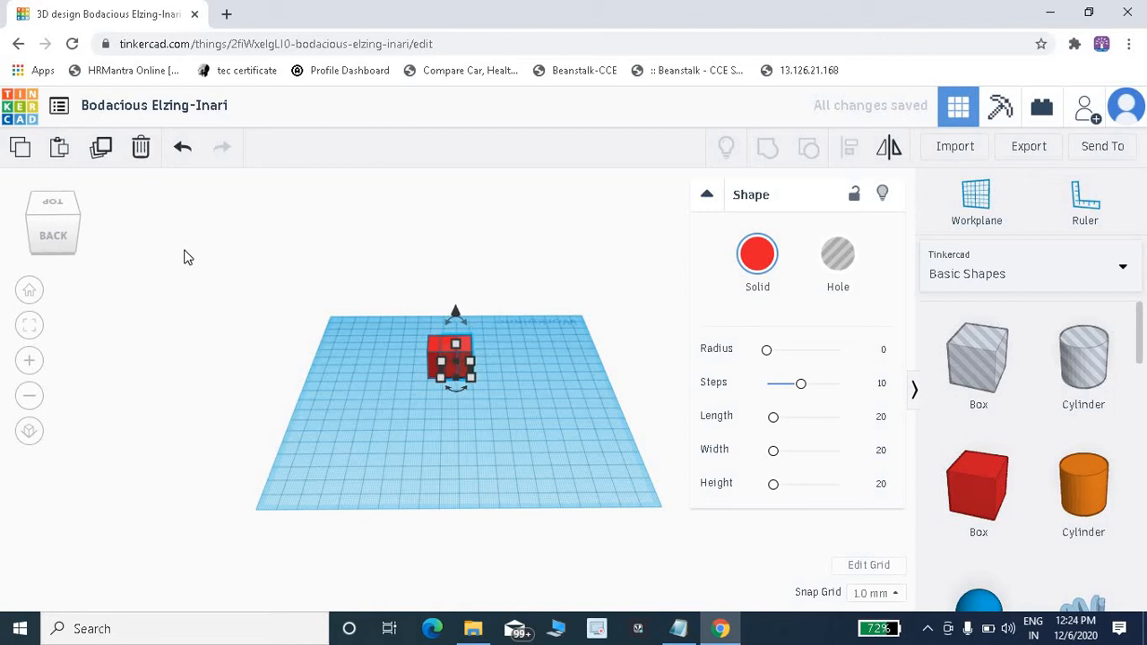
{"action": "key", "text": "Left"}
{"action": "key", "text": "Left"}
{"action": "key", "text": "Left"}
{"action": "key", "text": "Left"}
{"action": "key", "text": "Left"}
{"action": "key", "text": "Left"}
{"action": "key", "text": "Left"}
{"action": "key", "text": "Left"}
{"action": "key", "text": "Left"}
{"action": "key", "text": "Left"}
{"action": "key", "text": "Left"}
{"action": "key", "text": "Left"}
{"action": "key", "text": "Left"}
{"action": "key", "text": "Left"}
{"action": "key", "text": "Left"}
{"action": "key", "text": "Left"}
{"action": "key", "text": "Left"}
{"action": "key", "text": "Left"}
{"action": "key", "text": "Left"}
{"action": "key", "text": "Left"}
{"action": "key", "text": "Left"}
{"action": "key", "text": "Left"}
{"action": "key", "text": "Left"}
{"action": "key", "text": "Left"}
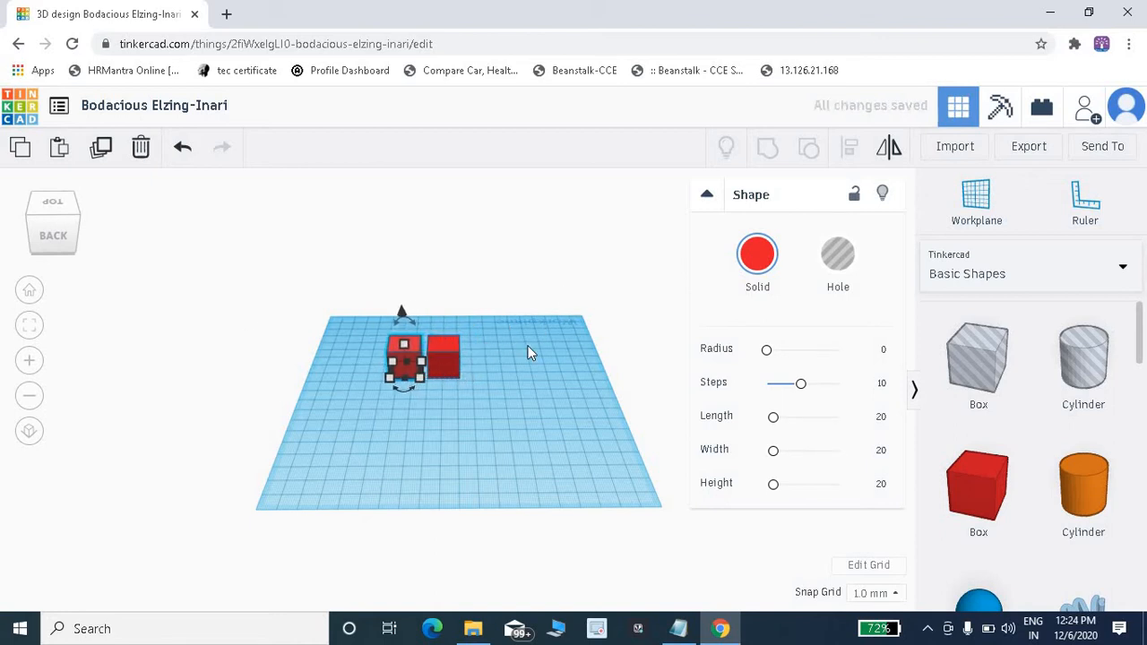
- Duplicate the copied box and shift the duplicate left to make a spaced row of three boxes
{"action": "left_click", "coordinate": [101, 152]}
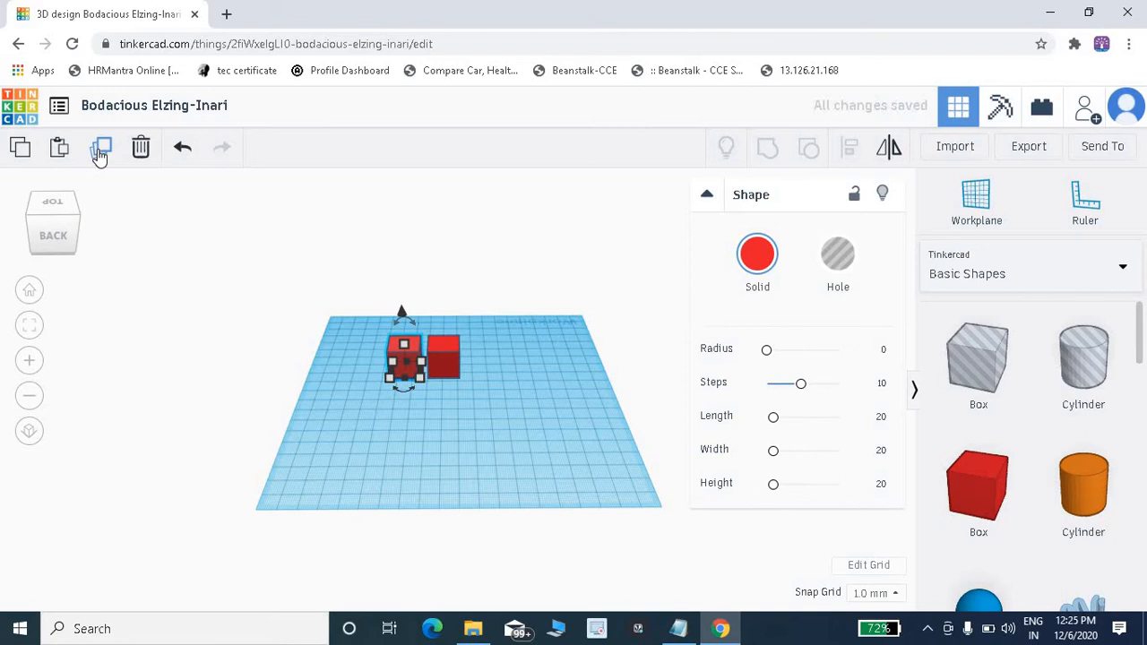
{"action": "key", "text": "Left"}
{"action": "key", "text": "Left"}
{"action": "key", "text": "Left"}
{"action": "key", "text": "Left"}
{"action": "key", "text": "Left"}
{"action": "key", "text": "Left"}
{"action": "key", "text": "Left"}
{"action": "key", "text": "Left"}
{"action": "key", "text": "Left"}
{"action": "key", "text": "Left"}
{"action": "key", "text": "Left"}
{"action": "key", "text": "Left"}
{"action": "key", "text": "Left"}
{"action": "key", "text": "Left"}
{"action": "key", "text": "Left"}
{"action": "key", "text": "Left"}
{"action": "key", "text": "Left"}
{"action": "key", "text": "Left"}
{"action": "key", "text": "Left"}
{"action": "key", "text": "Left"}
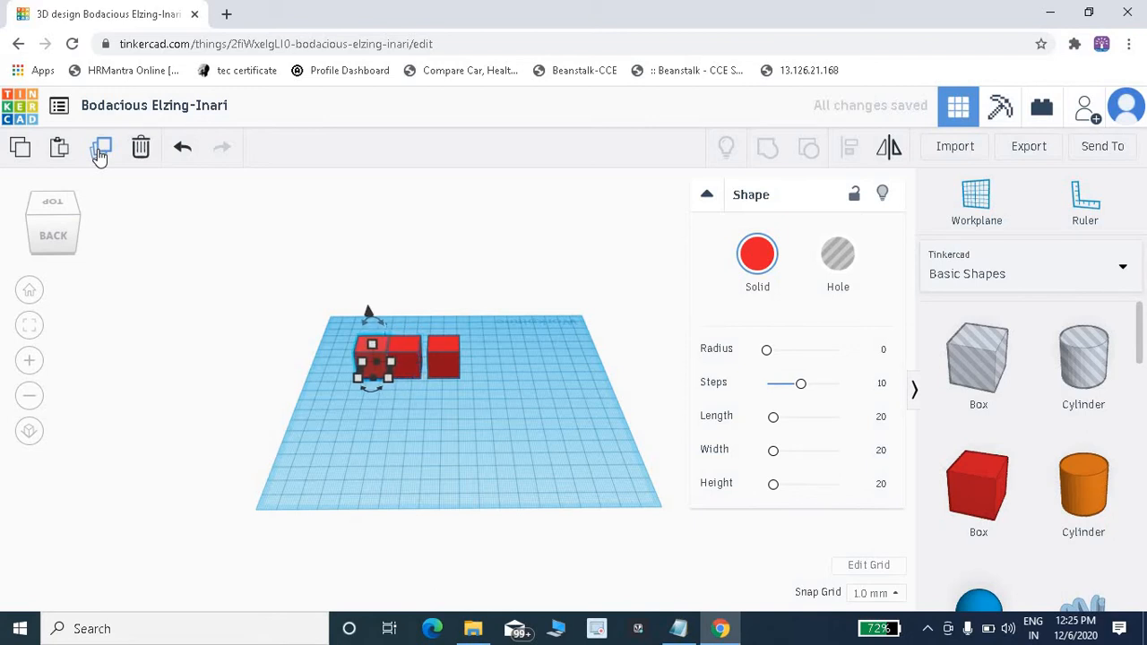
{"action": "key", "text": "Left"}
{"action": "key", "text": "Left"}
{"action": "key", "text": "Left"}
{"action": "key", "text": "Left"}
{"action": "key", "text": "Left"}
{"action": "key", "text": "Left"}
{"action": "key", "text": "Left"}
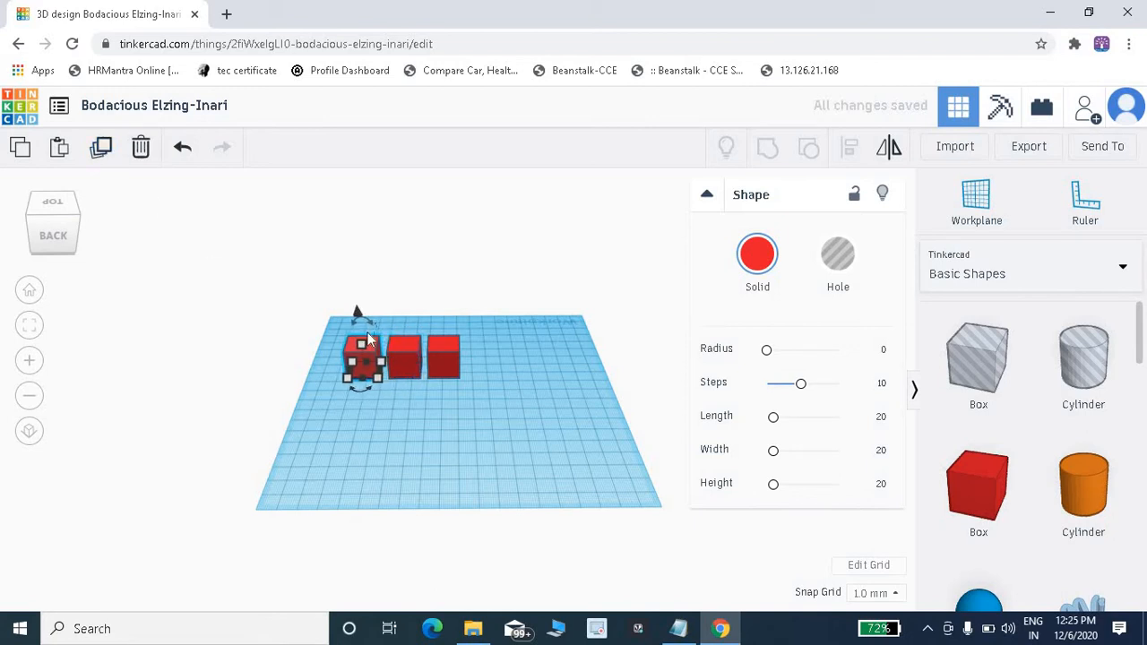
- Delete the duplicated box at the left end of the row and undo the deletion
{"action": "scroll", "coordinate": [387, 385], "scroll_direction": "up", "scroll_amount": 5}
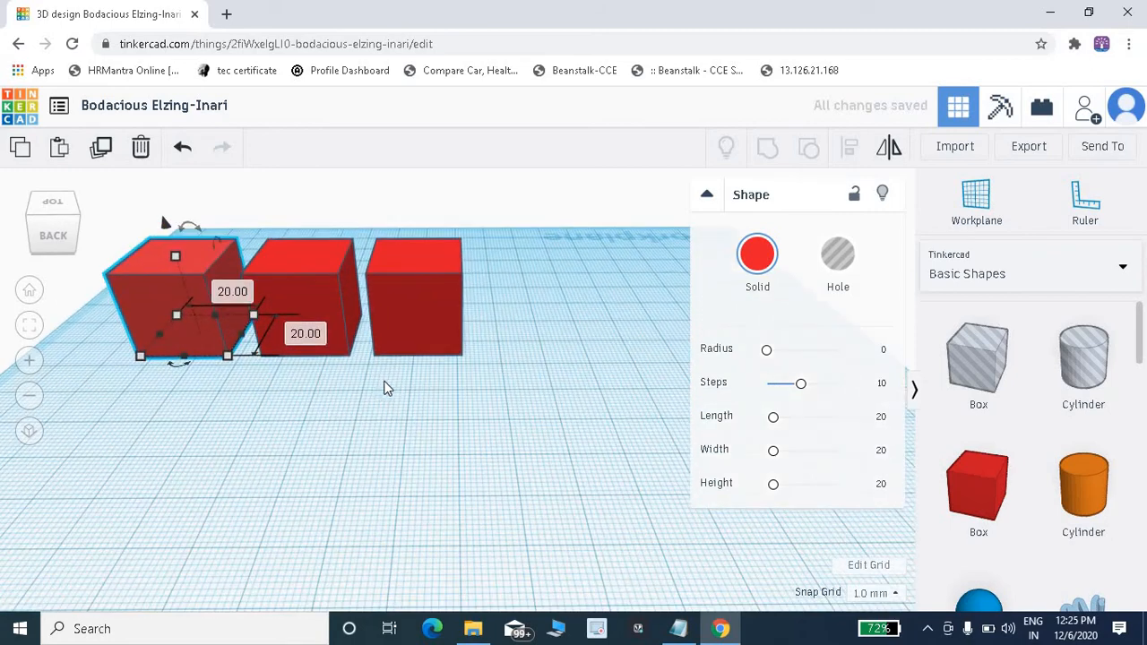
{"action": "right_click_drag", "start_coordinate": [386, 388], "coordinate": [398, 434]}
{"action": "scroll", "coordinate": [398, 439], "scroll_direction": "down", "scroll_amount": 3}
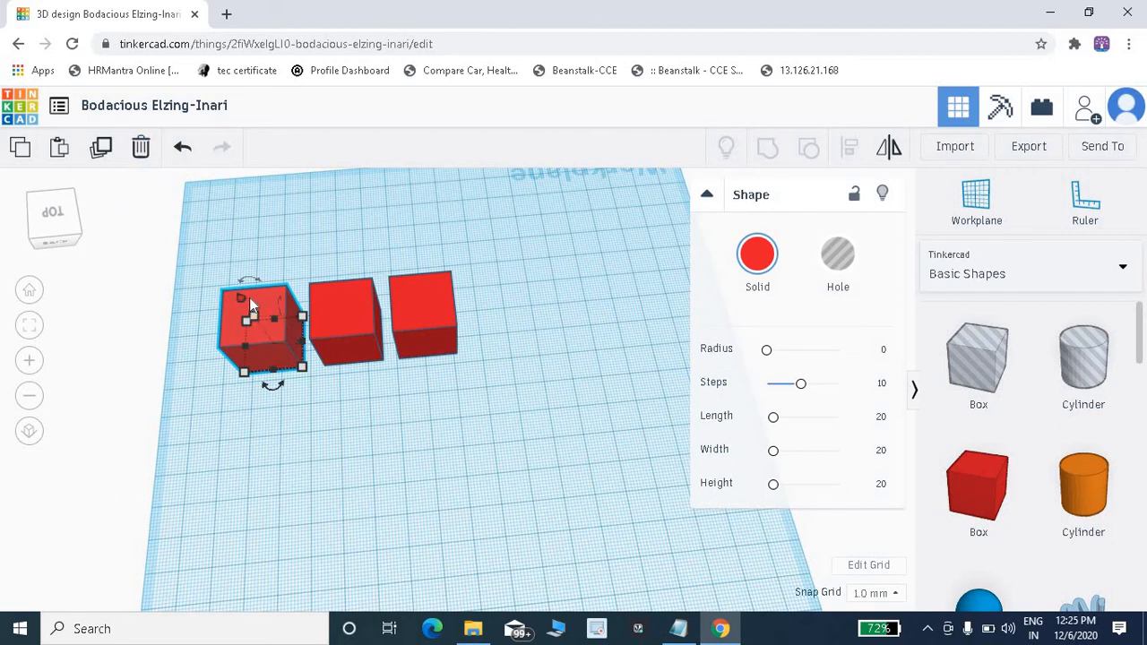
{"action": "left_click", "coordinate": [140, 152]}
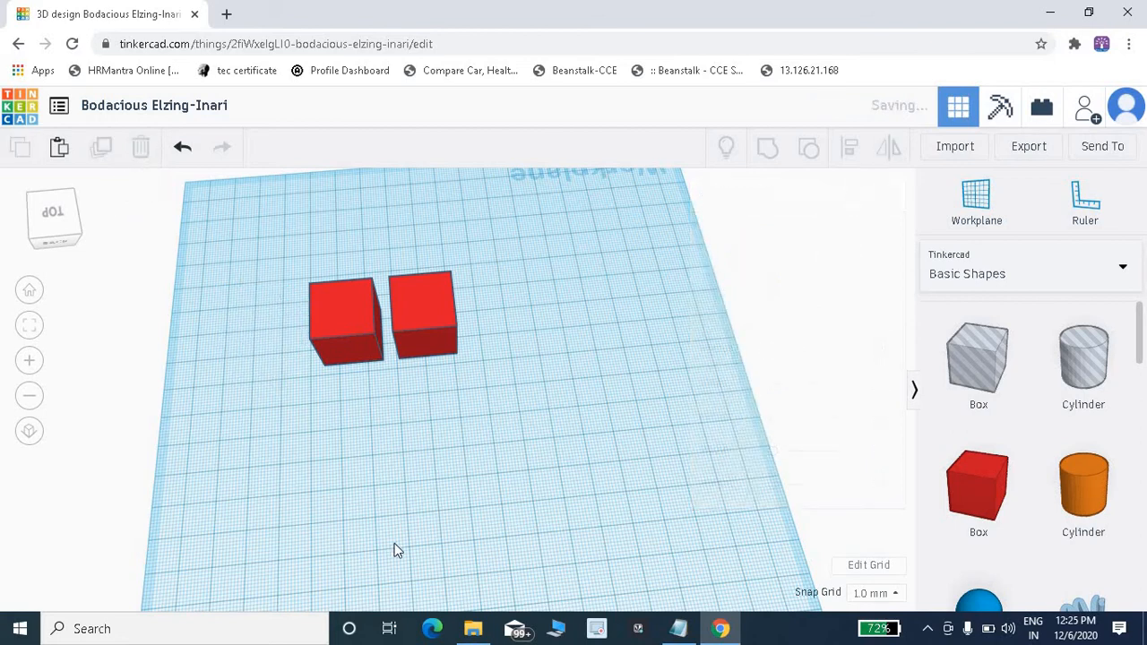
{"action": "left_click", "coordinate": [182, 155]}
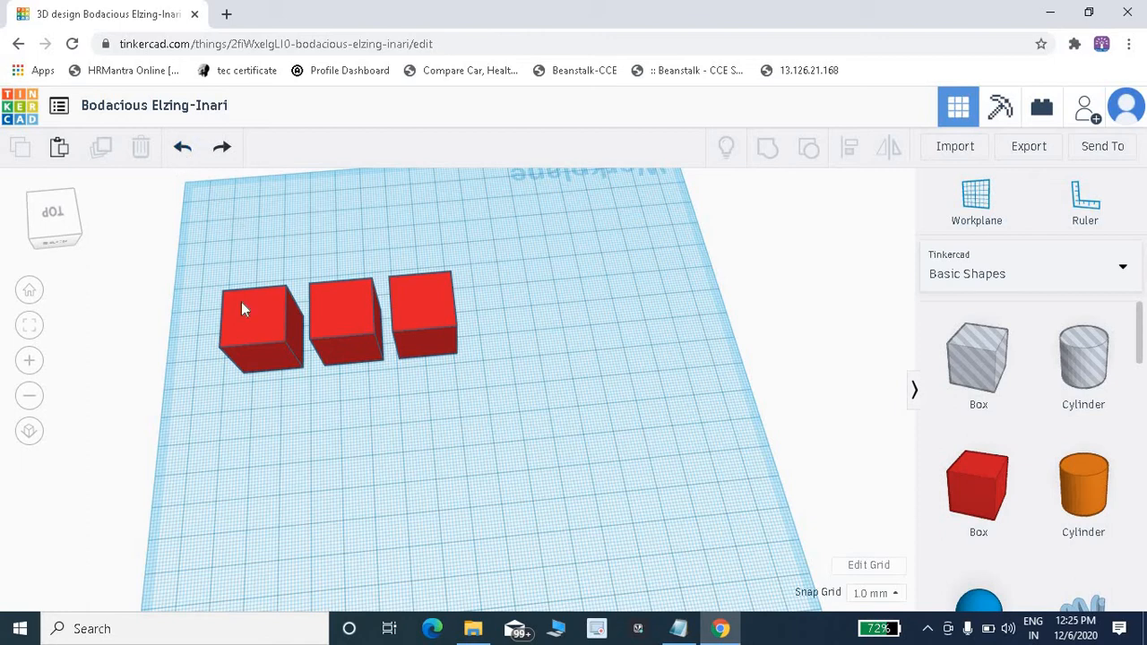
- Redo the deletion of the leftmost box in the row
{"action": "left_click", "coordinate": [265, 332]}
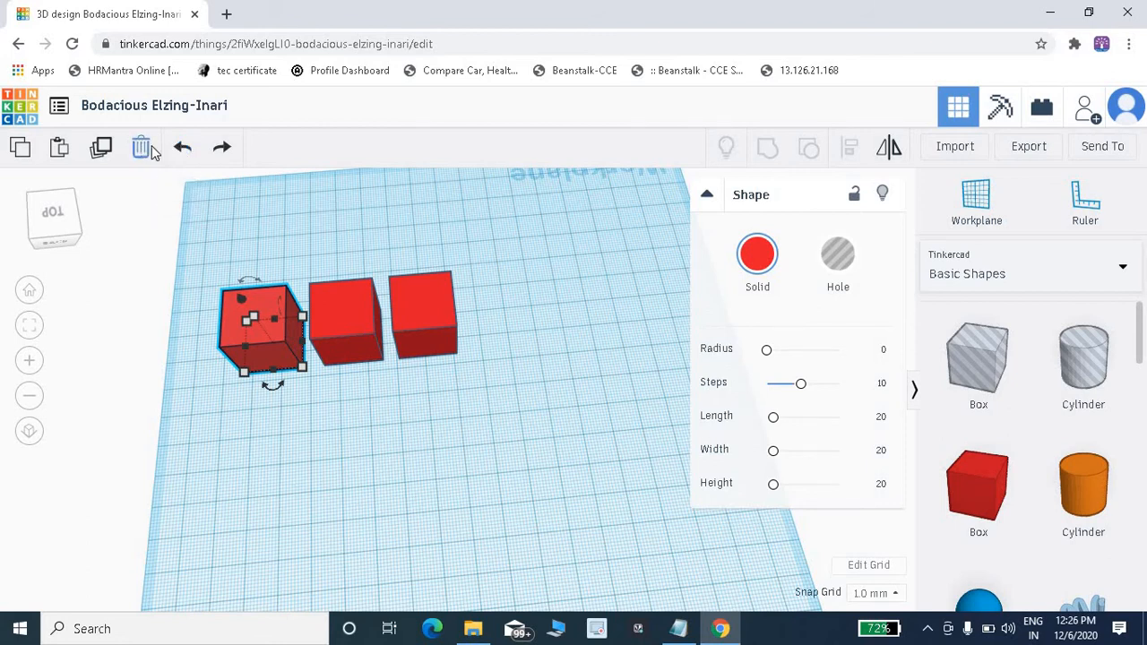
{"action": "left_click", "coordinate": [181, 153]}
{"action": "left_click", "coordinate": [182, 154]}
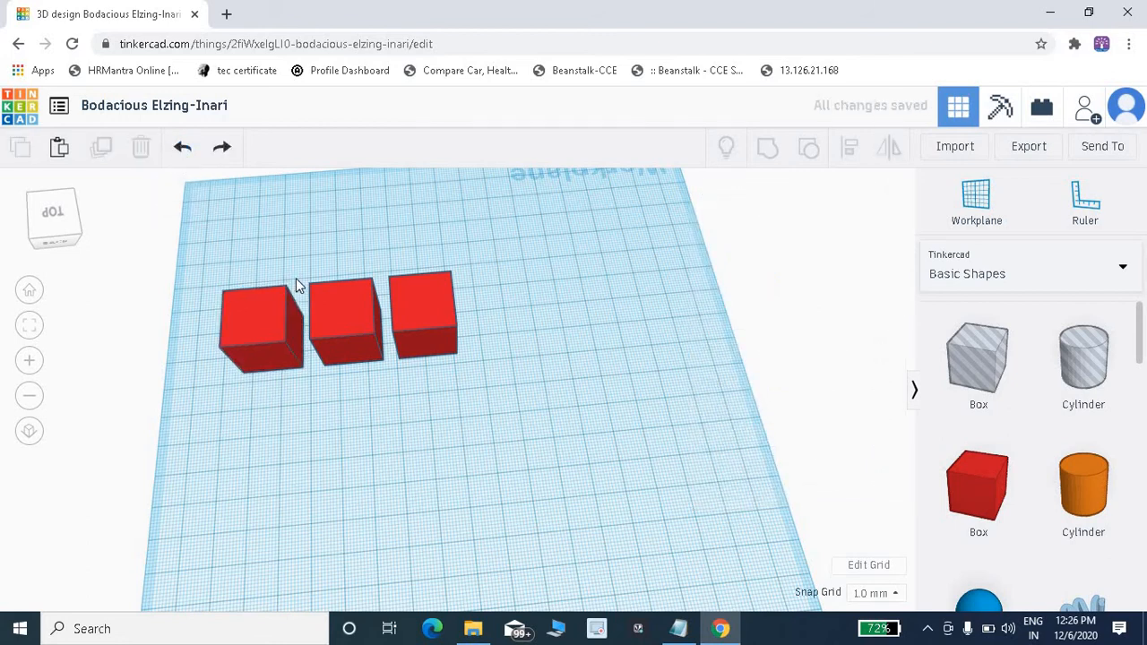
{"action": "left_click", "coordinate": [224, 149]}
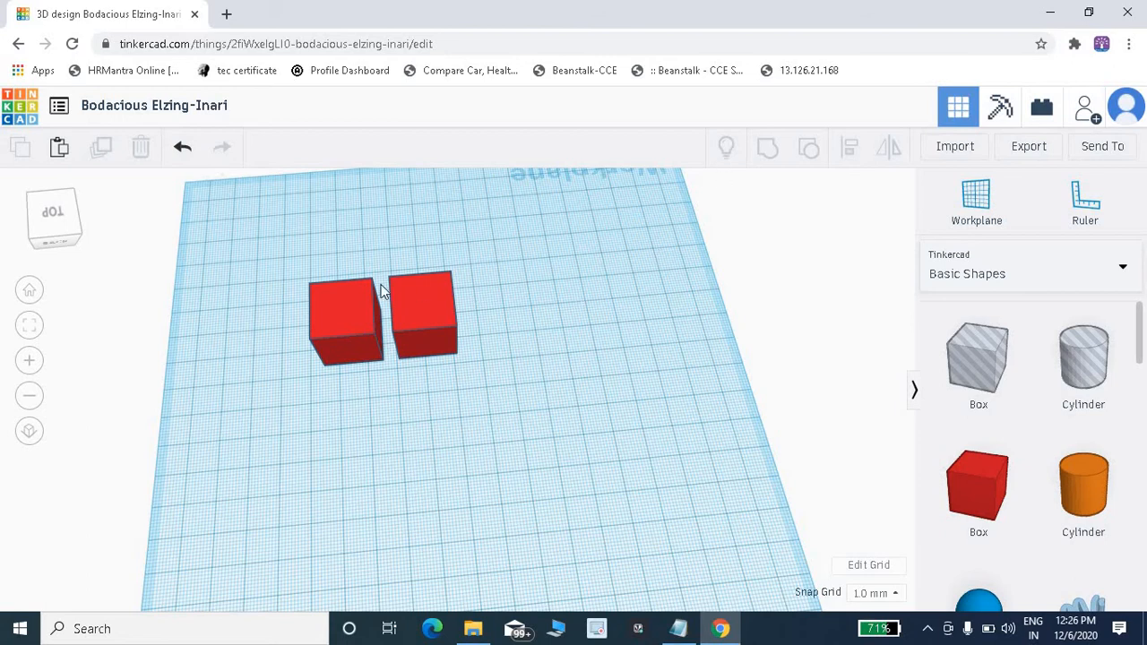
- Move the left red box 6 mm toward the other box to close the gap between them
{"action": "left_click", "coordinate": [345, 319]}
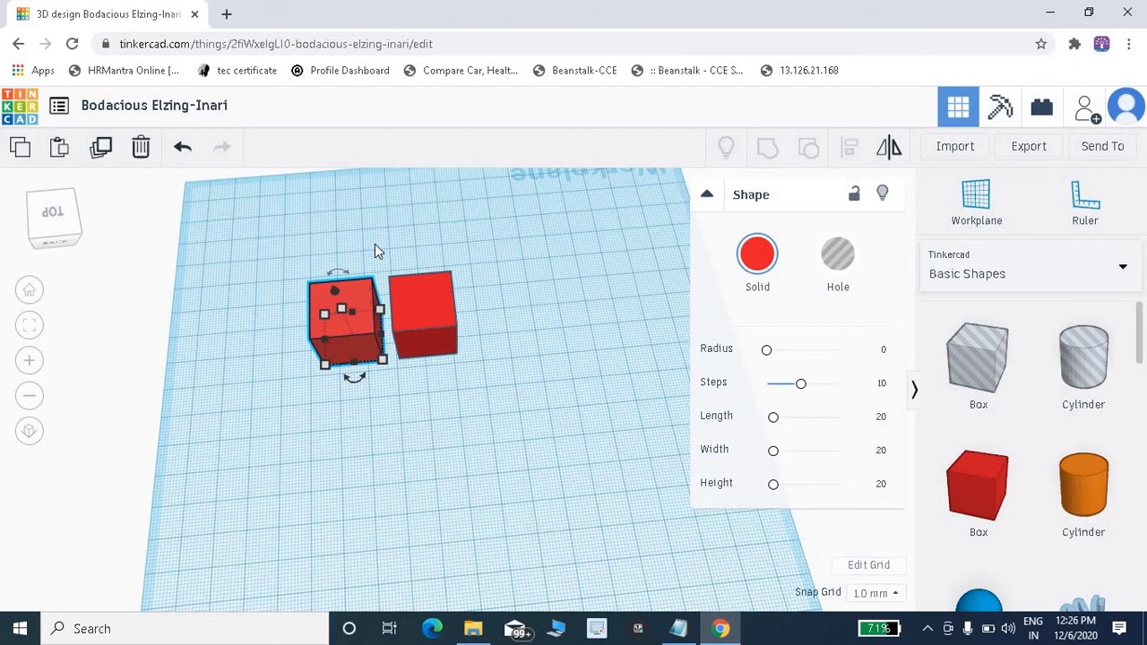
{"action": "scroll", "coordinate": [398, 248], "scroll_direction": "down", "scroll_amount": 3}
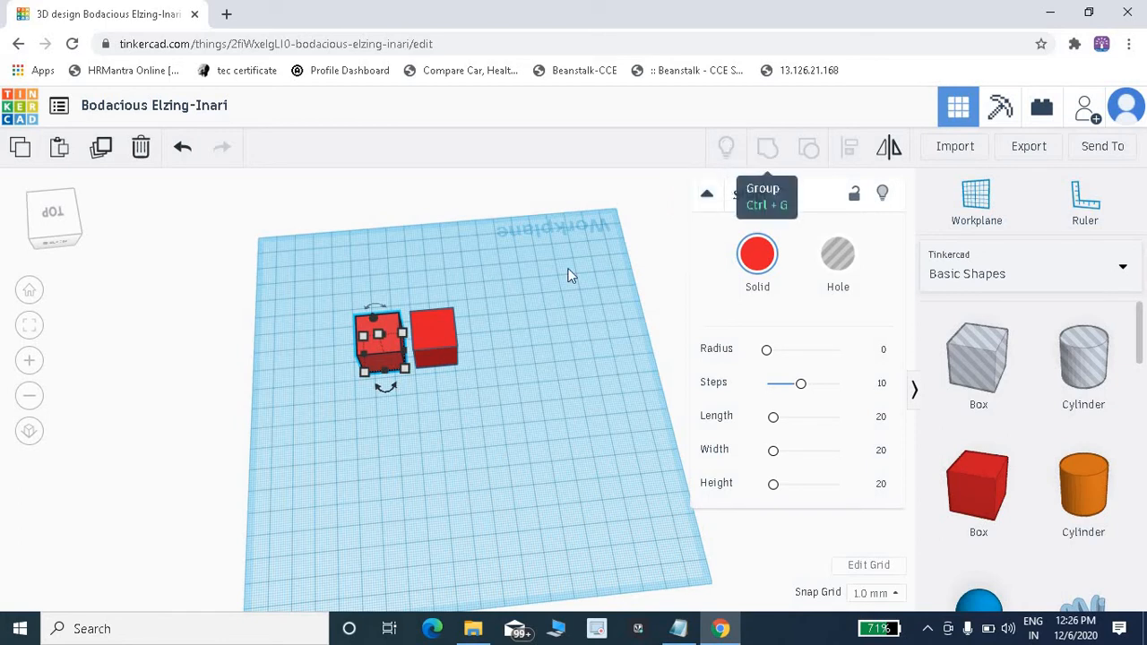
{"action": "left_click_drag", "start_coordinate": [320, 297], "coordinate": [479, 376]}
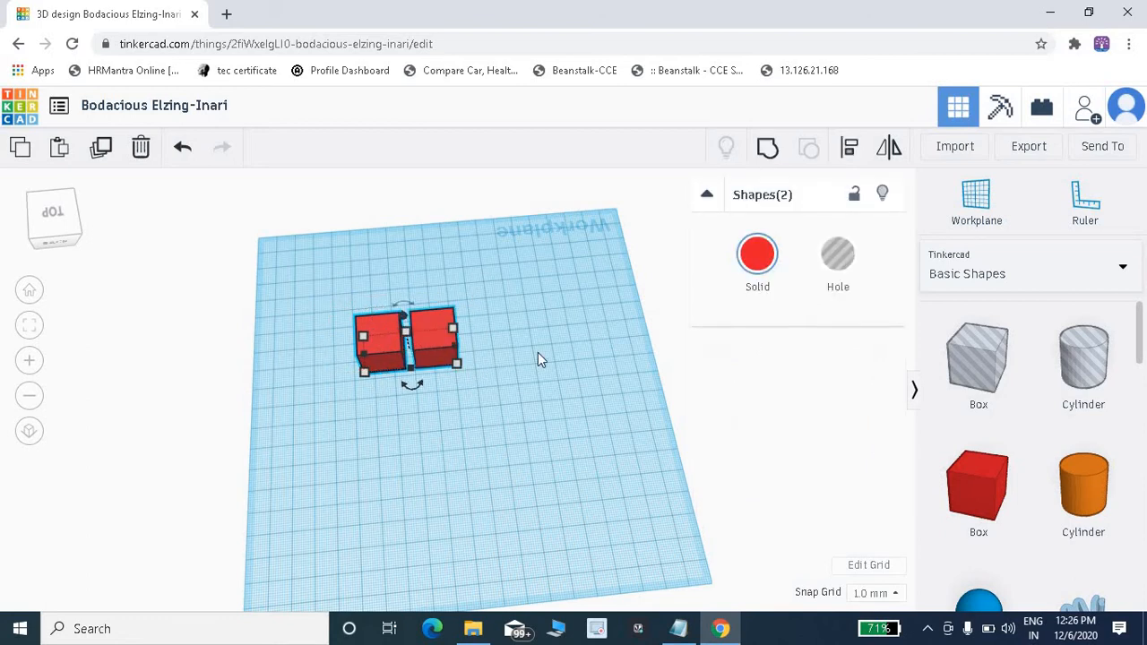
{"action": "left_click", "coordinate": [539, 359]}
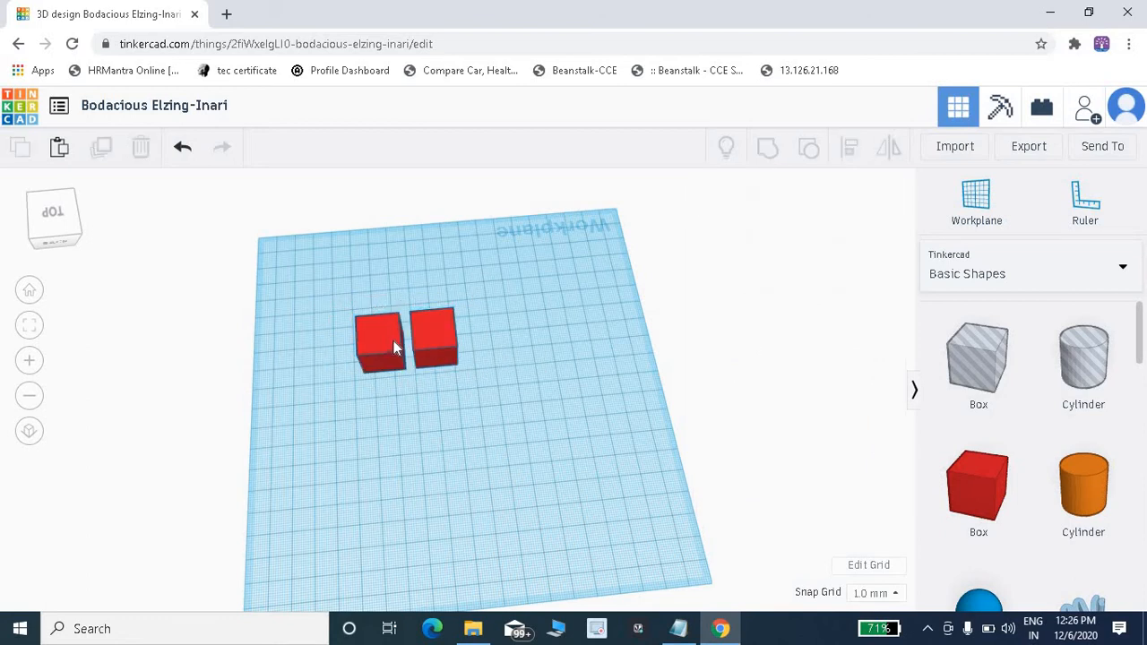
{"action": "left_click_drag", "start_coordinate": [393, 340], "coordinate": [398, 338]}
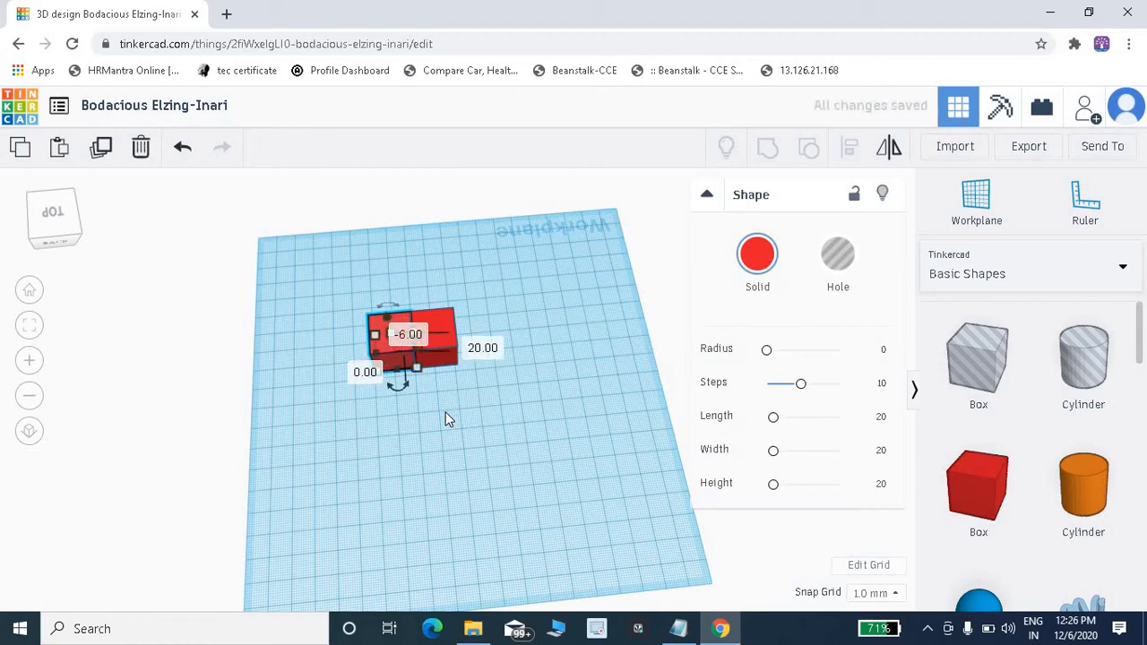
- Select both adjoining red boxes and group them into one shape
{"action": "left_click", "coordinate": [317, 315]}
{"action": "left_click_drag", "start_coordinate": [333, 303], "coordinate": [488, 397]}
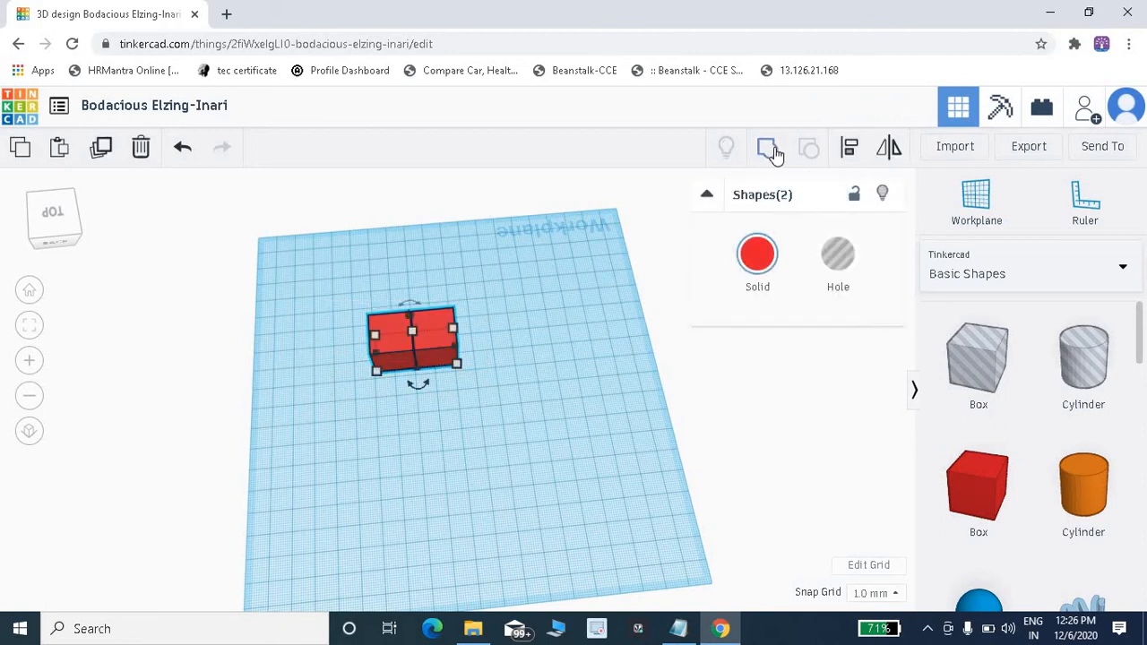
{"action": "left_click", "coordinate": [774, 151]}
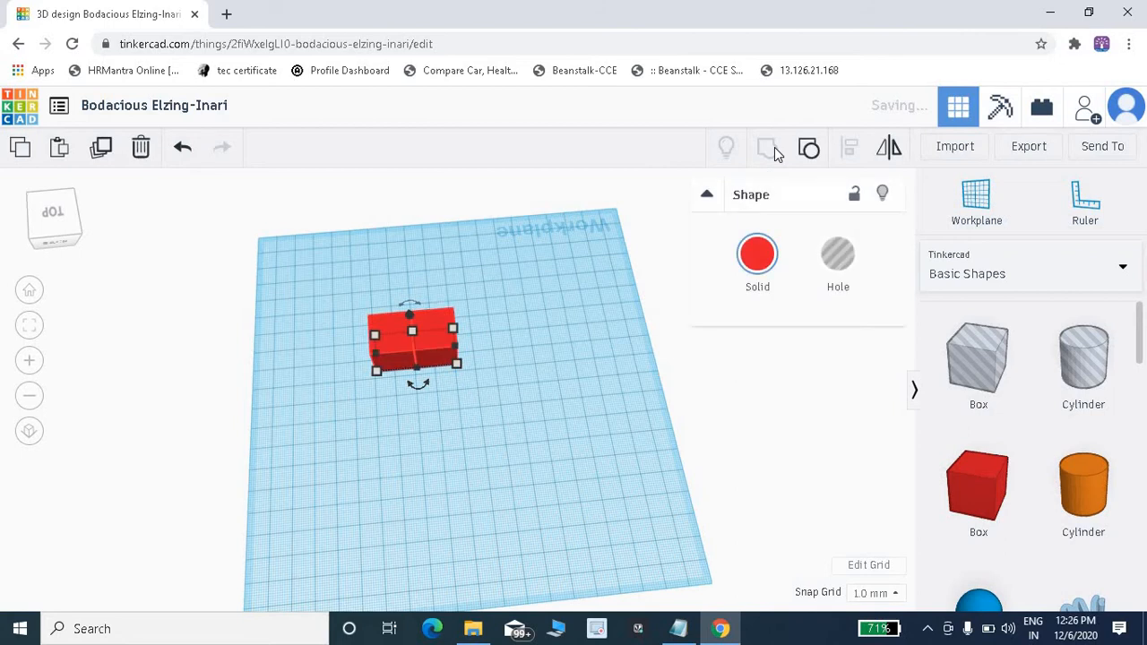
- Nudge the grouped red shape to the right and toward the near side of the workplane, close to its middle
{"action": "left_click", "coordinate": [400, 334]}
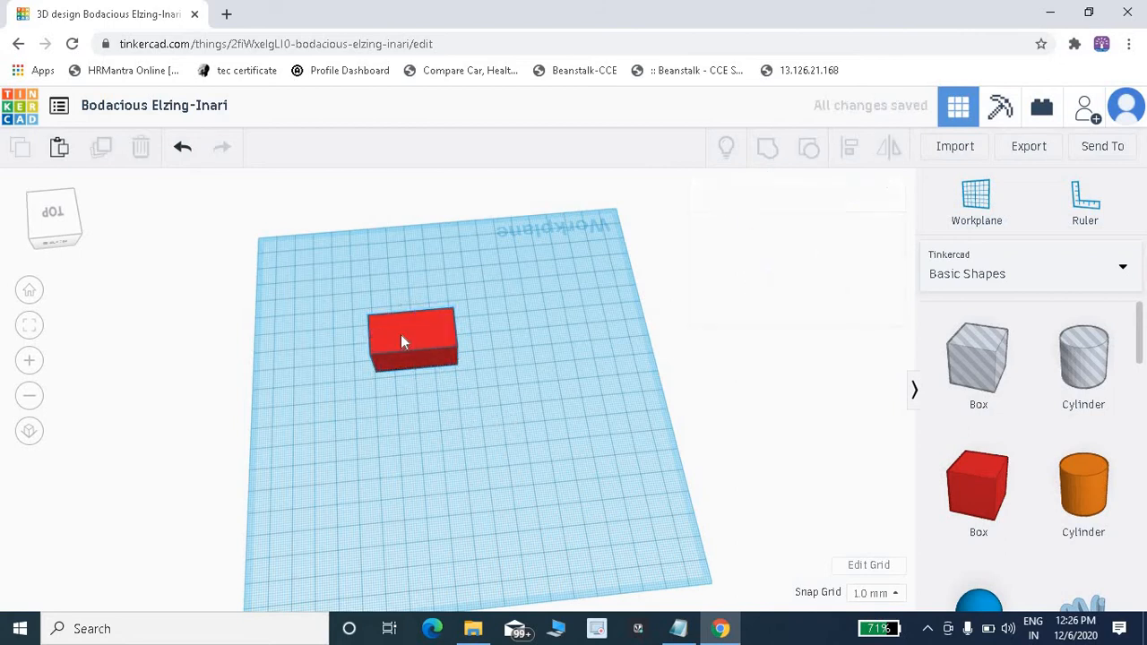
{"action": "right_click_drag", "start_coordinate": [470, 423], "coordinate": [456, 381]}
{"action": "scroll", "coordinate": [448, 399], "scroll_direction": "up", "scroll_amount": 2}
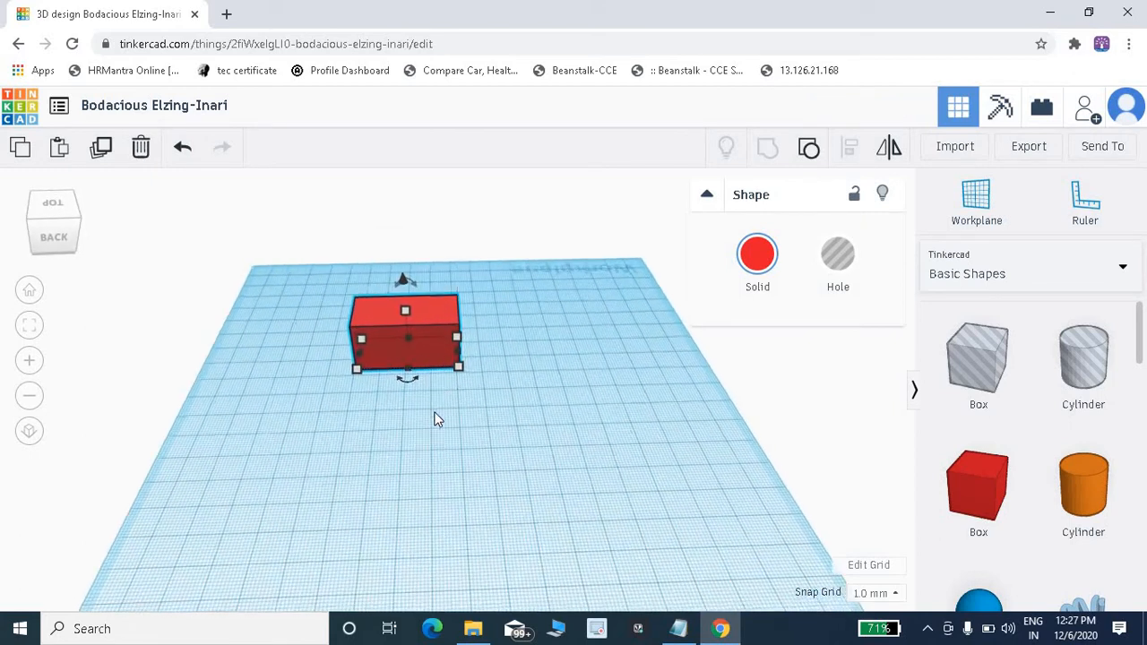
{"action": "key", "text": "Right"}
{"action": "key", "text": "Right"}
{"action": "key", "text": "Right"}
{"action": "key", "text": "Right"}
{"action": "key", "text": "Right"}
{"action": "key", "text": "Right"}
{"action": "key", "text": "Right"}
{"action": "key", "text": "Right"}
{"action": "key", "text": "Right"}
{"action": "key", "text": "Right"}
{"action": "key", "text": "Right"}
{"action": "key", "text": "Right"}
{"action": "key", "text": "Right"}
{"action": "key", "text": "Right"}
{"action": "key", "text": "Right"}
{"action": "key", "text": "Right"}
{"action": "key", "text": "Right"}
{"action": "key", "text": "Right"}
{"action": "key", "text": "Right"}
{"action": "key", "text": "Right"}
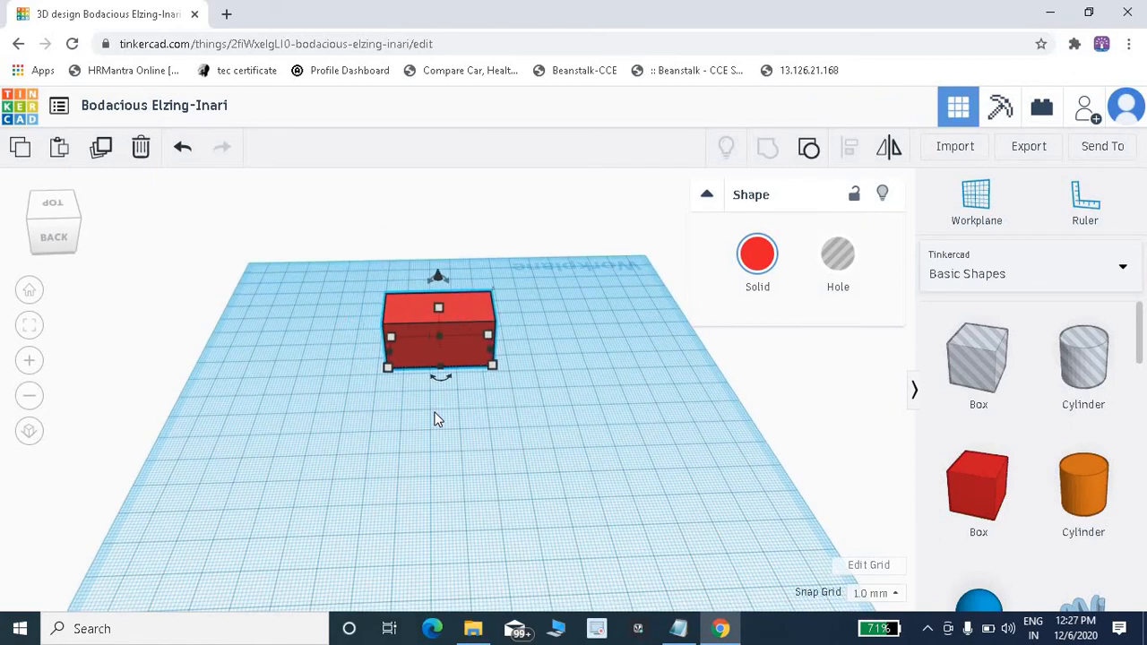
{"action": "key", "text": "Down"}
{"action": "key", "text": "Down"}
{"action": "key", "text": "Down"}
{"action": "key", "text": "Down"}
{"action": "key", "text": "Down"}
{"action": "key", "text": "Down"}
{"action": "key", "text": "Down"}
{"action": "key", "text": "Down"}
{"action": "key", "text": "Down"}
{"action": "key", "text": "Down"}
{"action": "key", "text": "Down"}
{"action": "key", "text": "Down"}
{"action": "key", "text": "Down"}
{"action": "key", "text": "Down"}
{"action": "key", "text": "Down"}
{"action": "key", "text": "Down"}
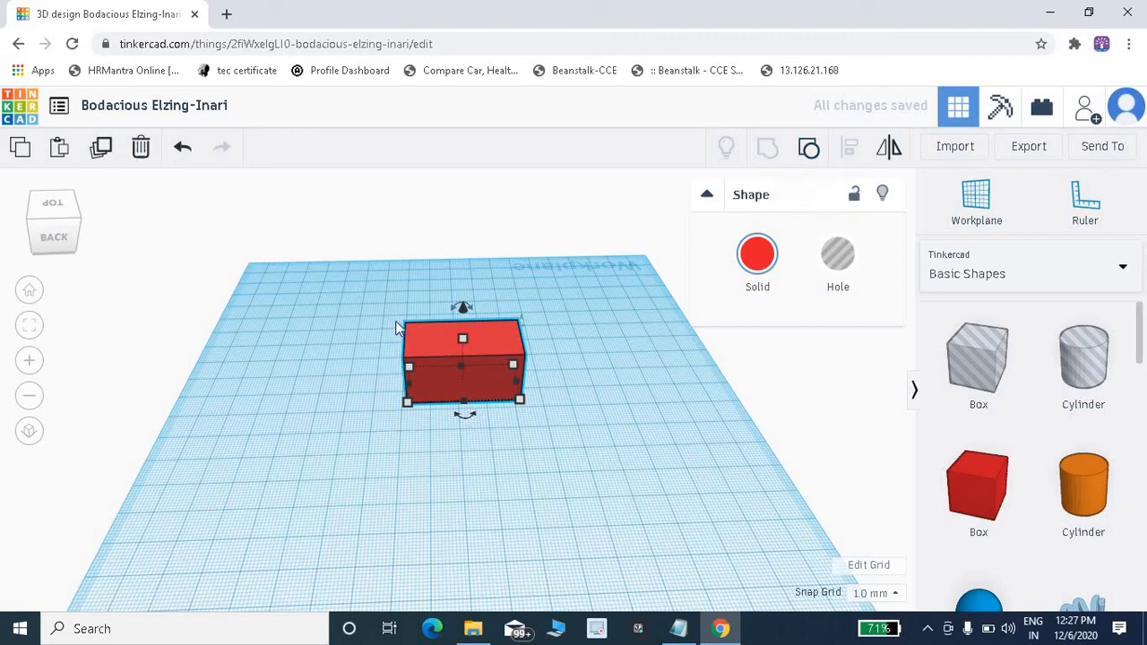
- Ungroup the red shape into its two boxes and shift the pair slightly toward the near side of the workplane
{"action": "left_click_drag", "start_coordinate": [379, 296], "coordinate": [579, 445]}
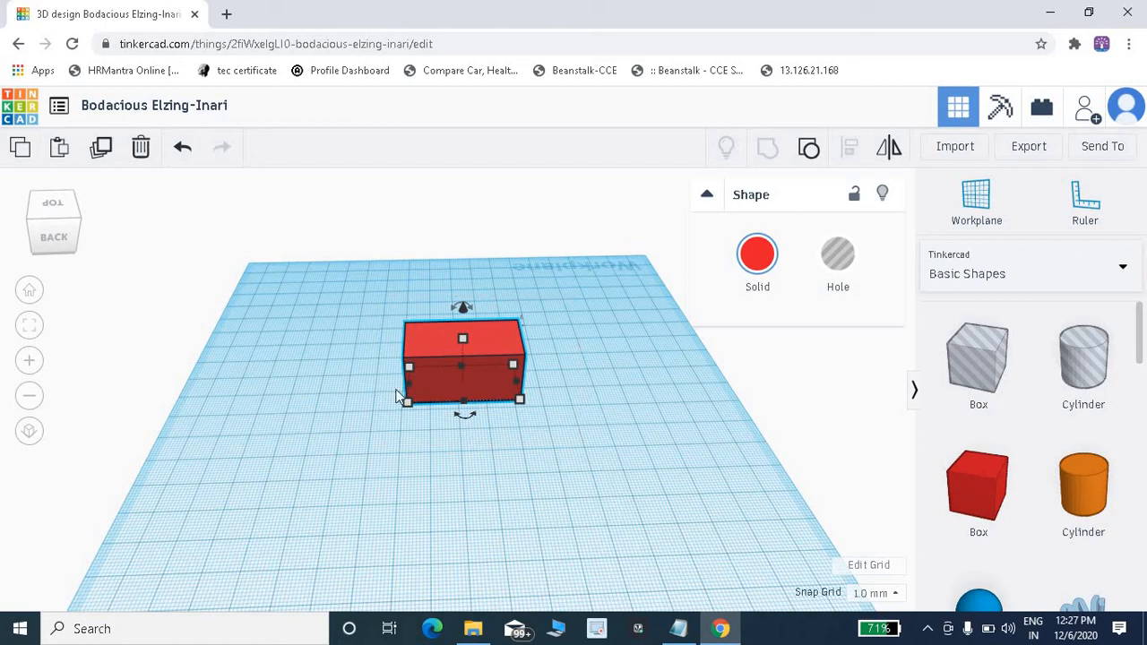
{"action": "left_click_drag", "start_coordinate": [377, 309], "coordinate": [538, 426]}
{"action": "left_click", "coordinate": [810, 151]}
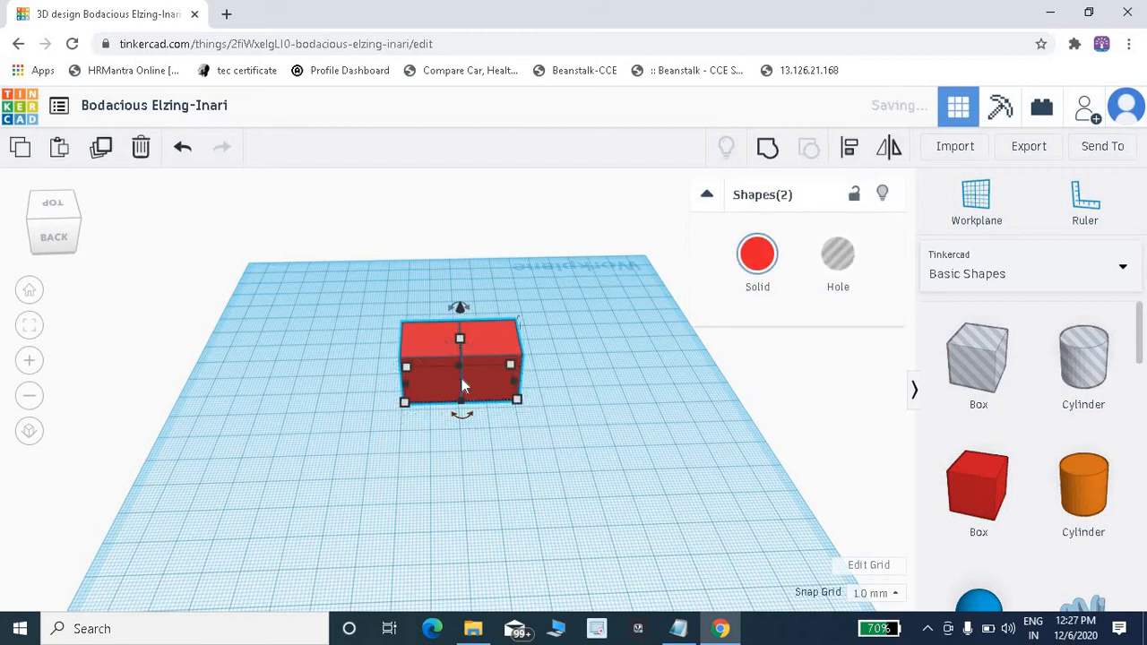
{"action": "key", "text": "Left"}
{"action": "left_click_drag", "start_coordinate": [489, 348], "coordinate": [441, 388]}
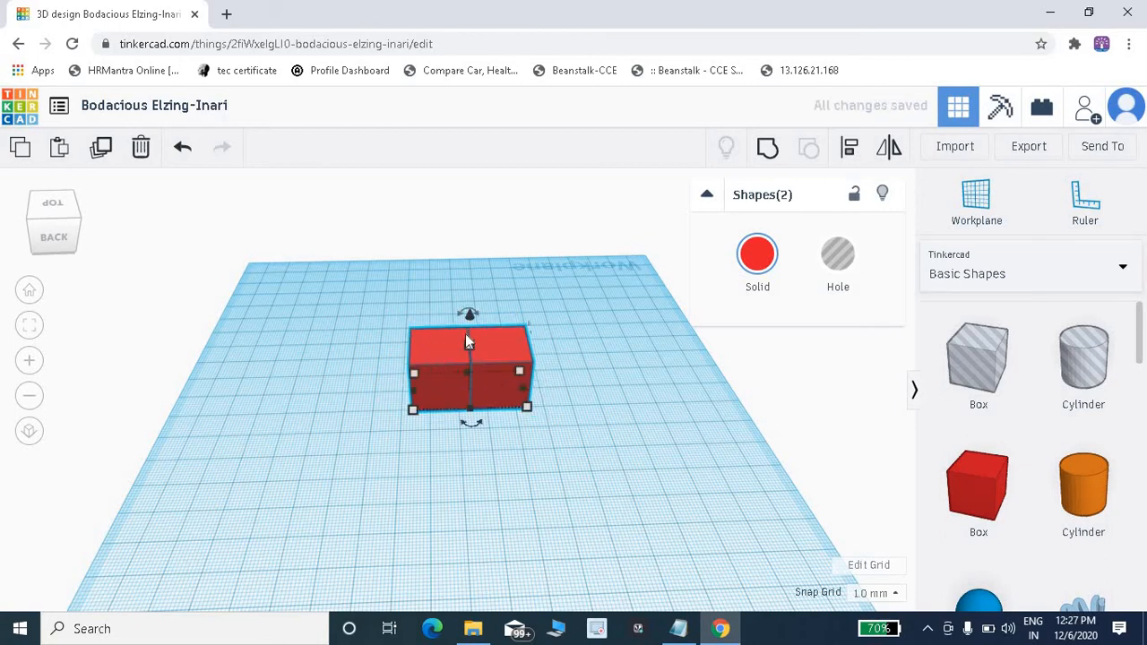
- Align the two red boxes on their middle line and with the left edge of the pair so they coincide
{"action": "left_click", "coordinate": [849, 150]}
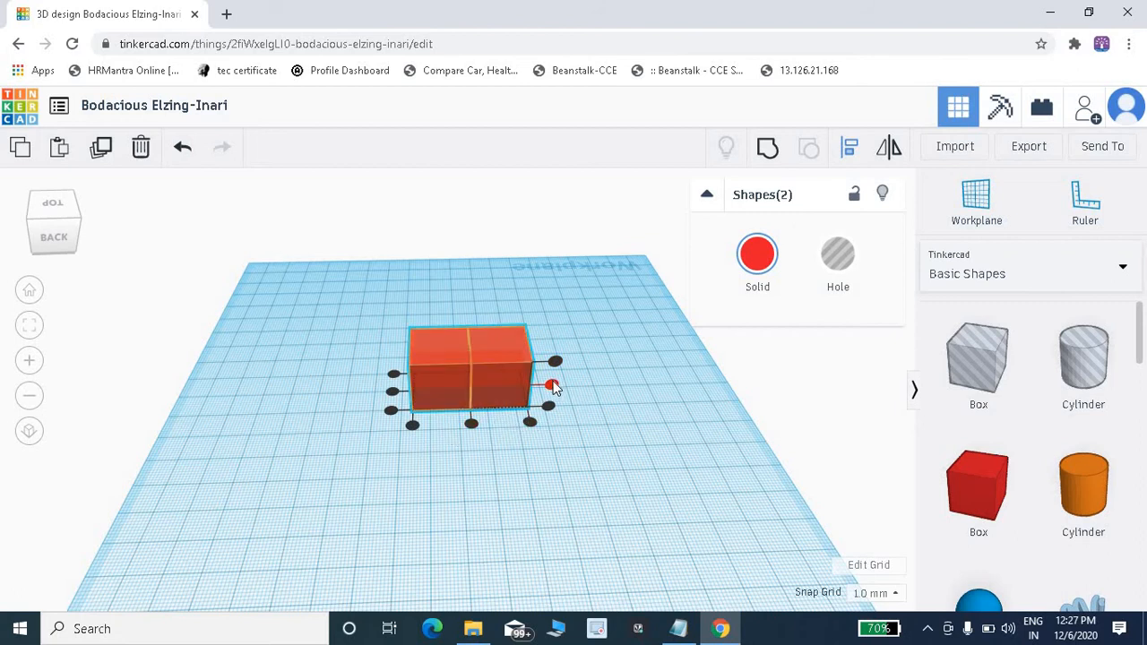
{"action": "left_click", "coordinate": [551, 386]}
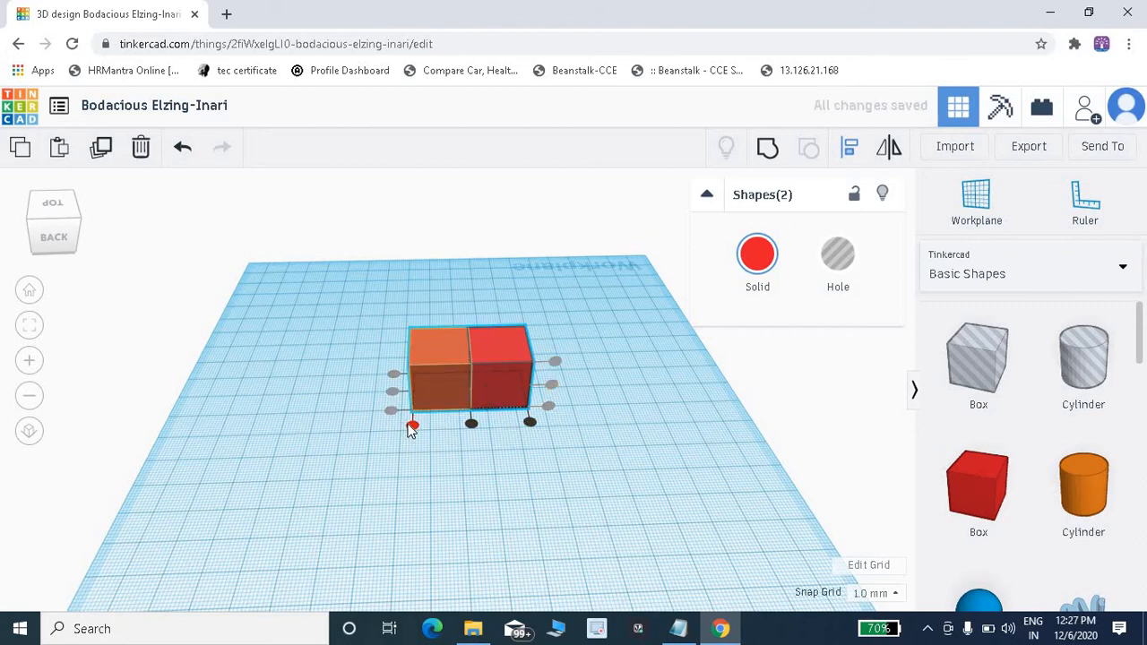
{"action": "left_click", "coordinate": [412, 425]}
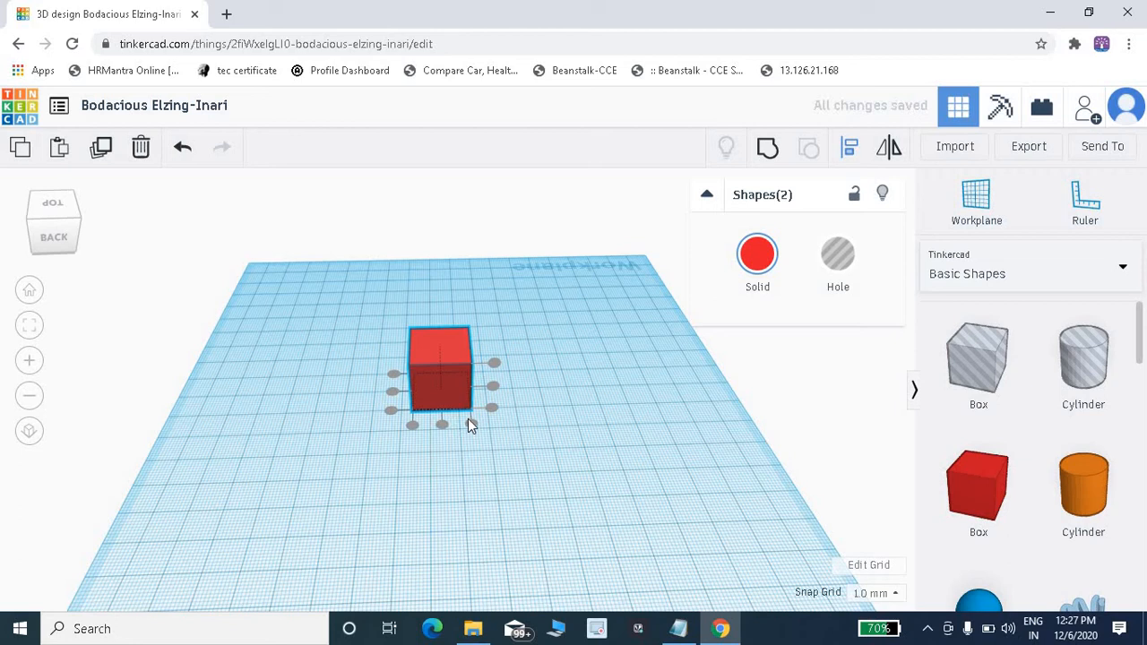
{"action": "left_click", "coordinate": [467, 421]}
- Select one of the coinciding red boxes and show its Mirror handles
{"action": "left_click", "coordinate": [458, 356]}
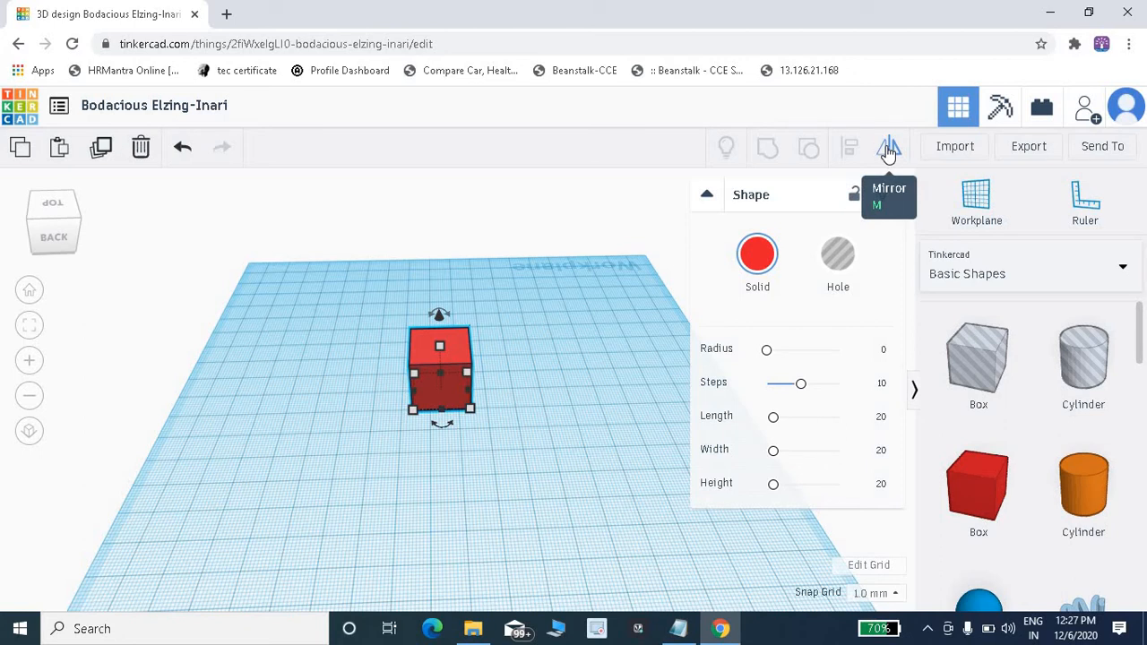
{"action": "left_click", "coordinate": [888, 150]}
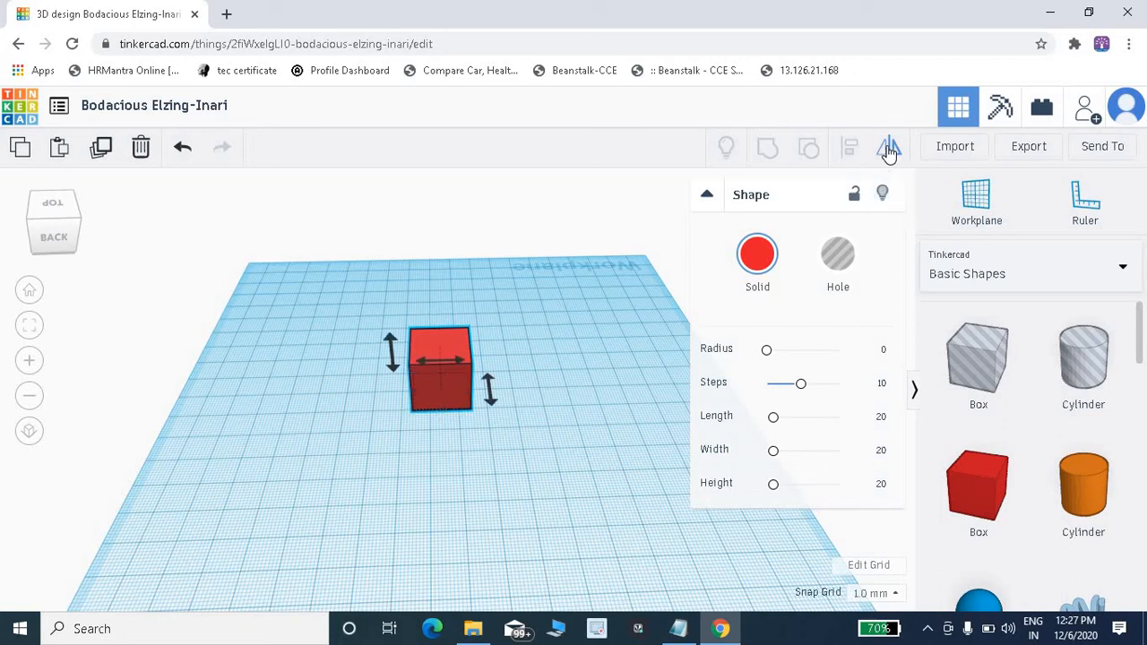
{"action": "left_click", "coordinate": [888, 150]}
{"action": "left_click", "coordinate": [889, 150]}
{"action": "left_click", "coordinate": [889, 149]}
{"action": "left_click", "coordinate": [888, 150]}
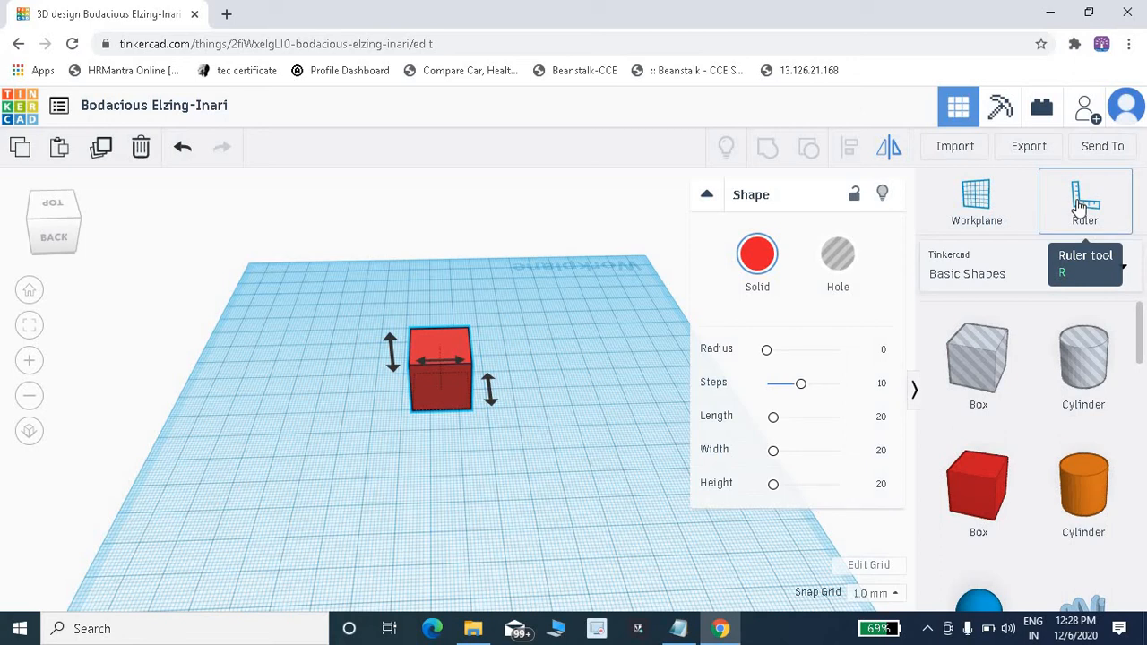
- Place a ruler at the near left of the boxes and shift one box to 13 mm and 14 mm from its origin
{"action": "left_click", "coordinate": [1080, 206]}
{"action": "left_click", "coordinate": [357, 425]}
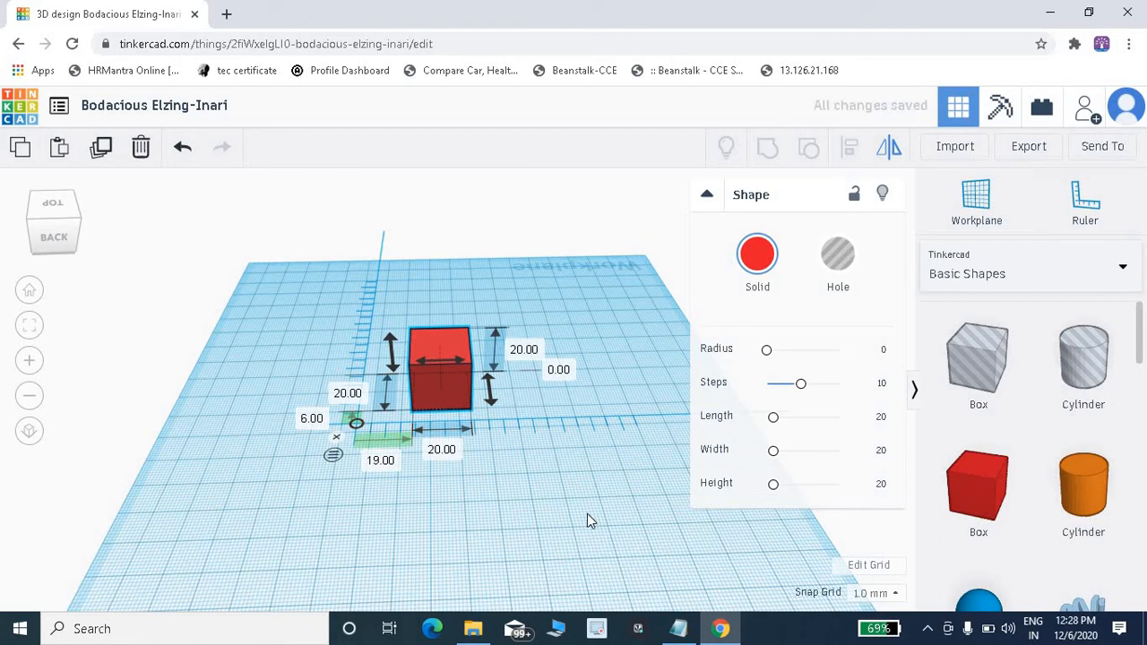
{"action": "left_click", "coordinate": [441, 505]}
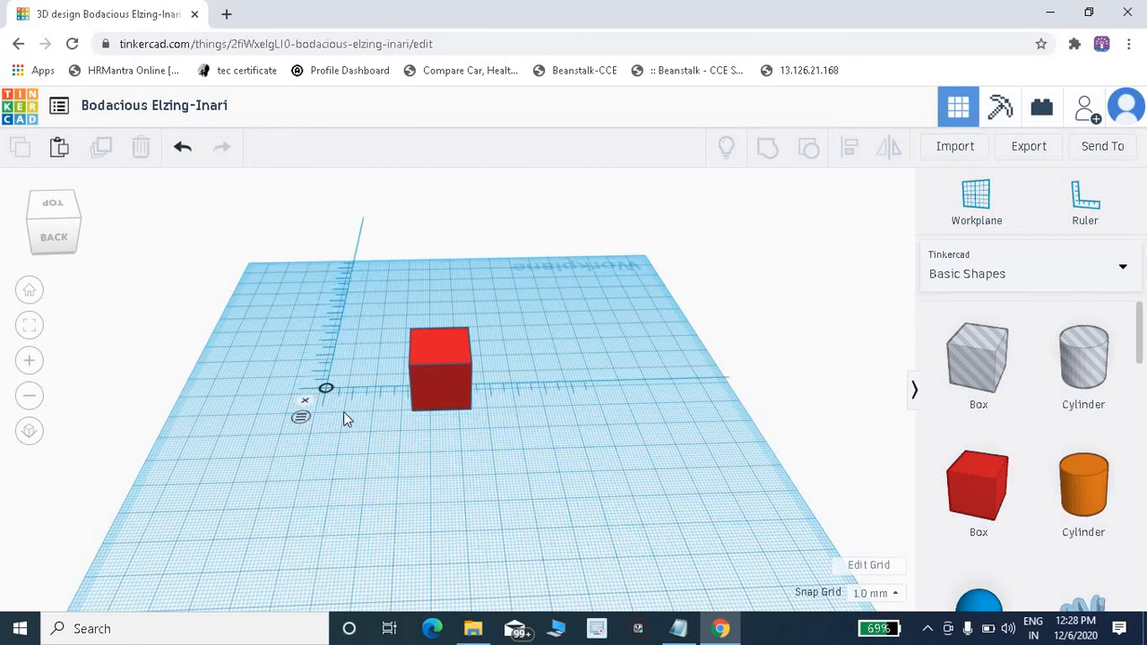
{"action": "left_click", "coordinate": [337, 450]}
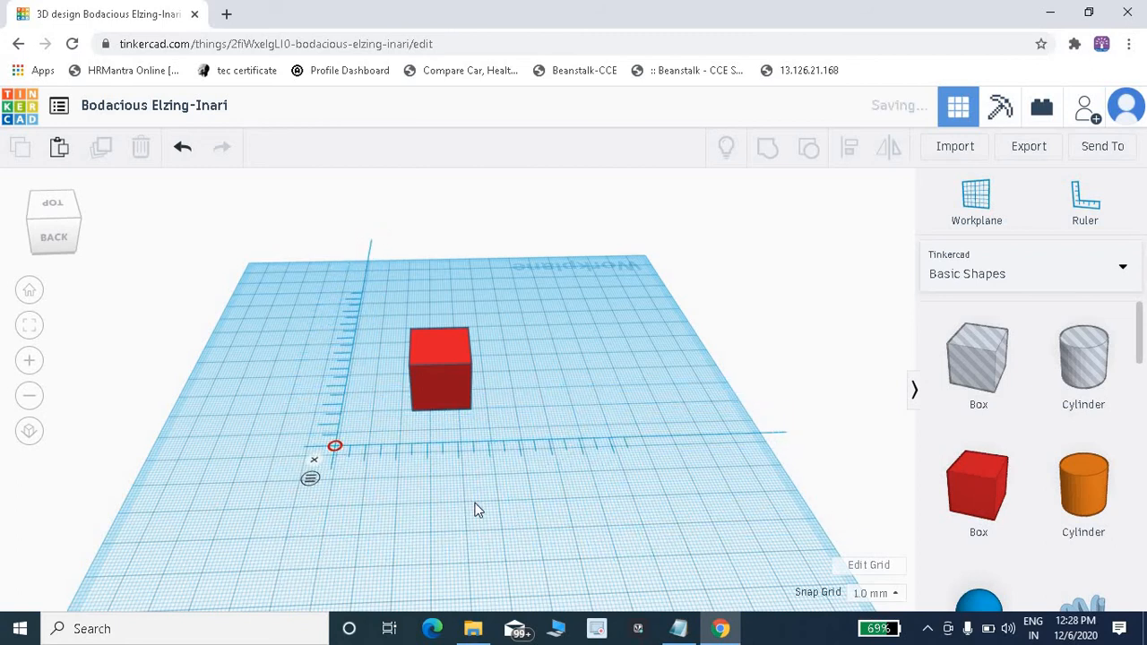
{"action": "left_click_drag", "start_coordinate": [430, 383], "coordinate": [453, 377]}
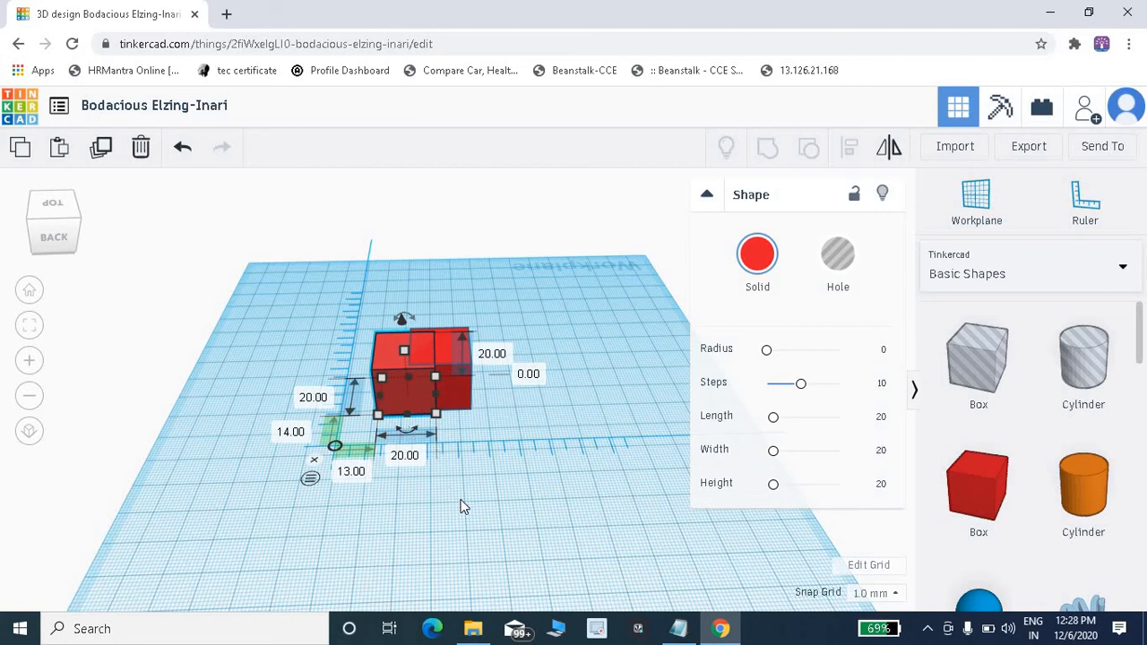
{"action": "left_click", "coordinate": [490, 514]}
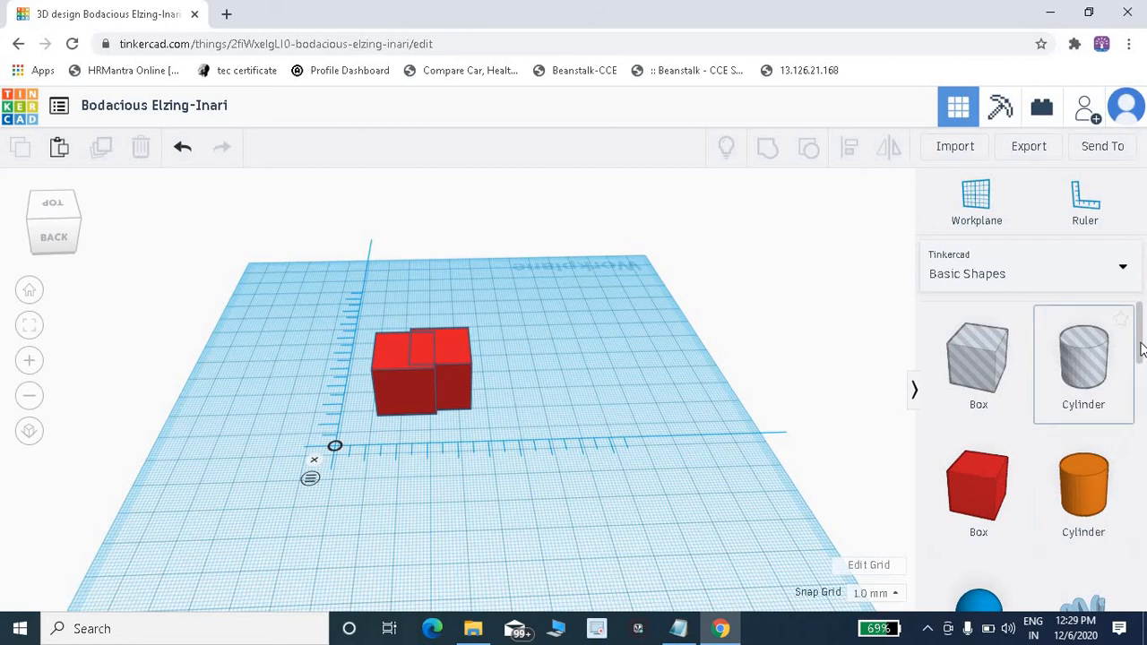
- Browse the shape collections Basic Shapes, Text and numbers, and Characters, and return to Basic Shapes
{"action": "left_click_drag", "start_coordinate": [1143, 353], "coordinate": [1145, 470]}
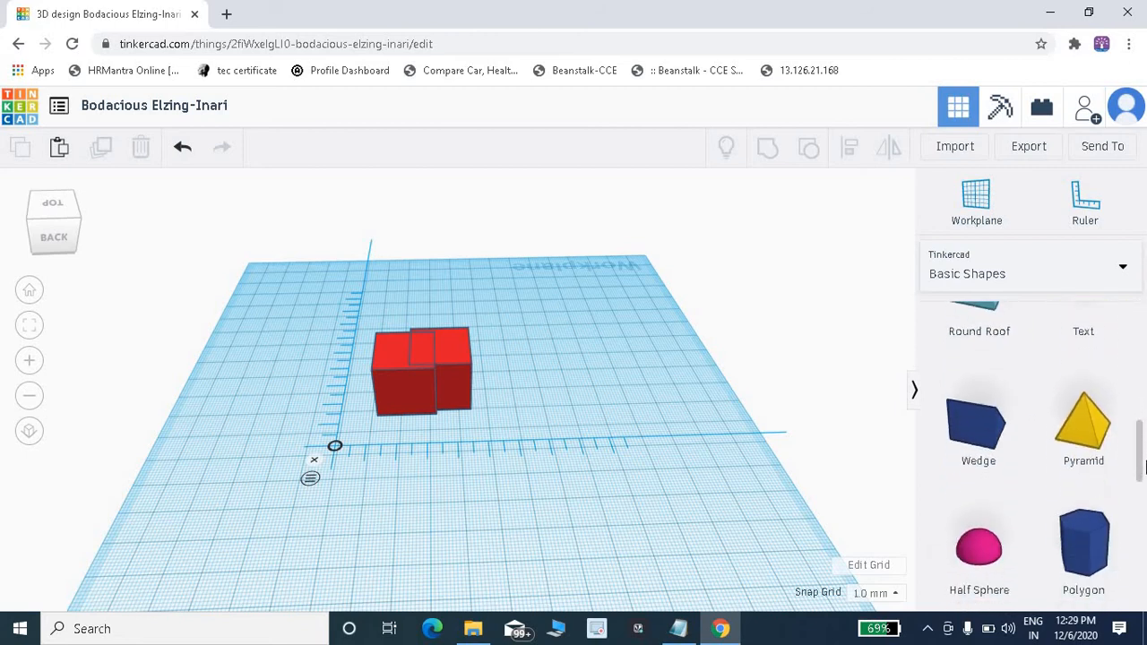
{"action": "left_click", "coordinate": [1124, 273]}
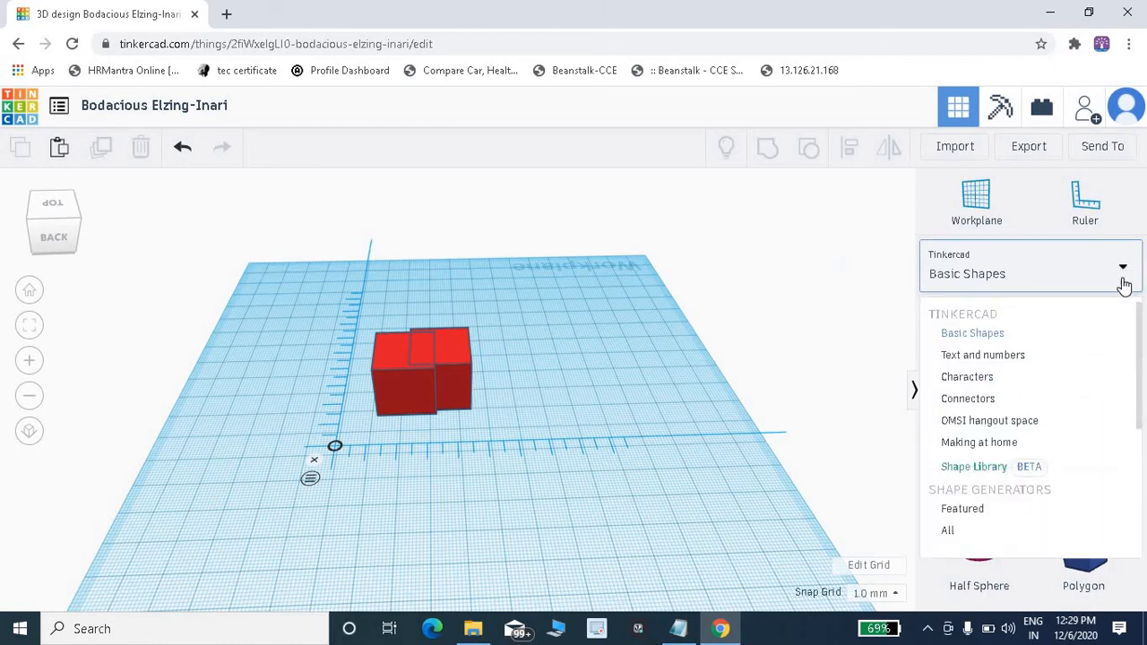
{"action": "left_click", "coordinate": [1011, 357]}
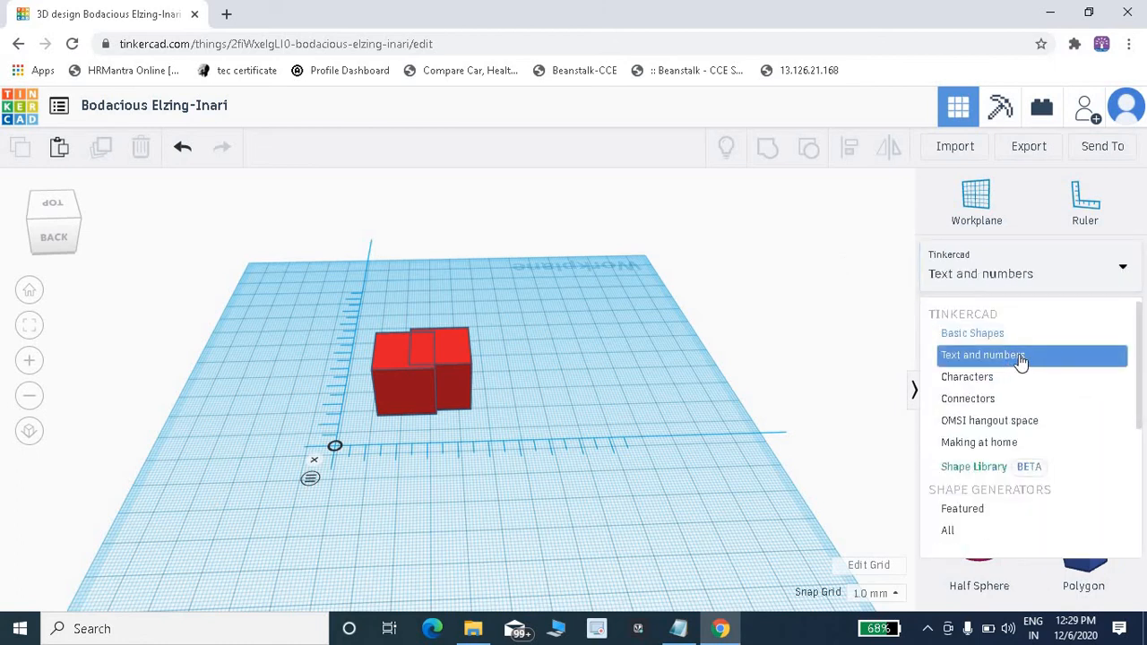
{"action": "left_click", "coordinate": [1126, 271]}
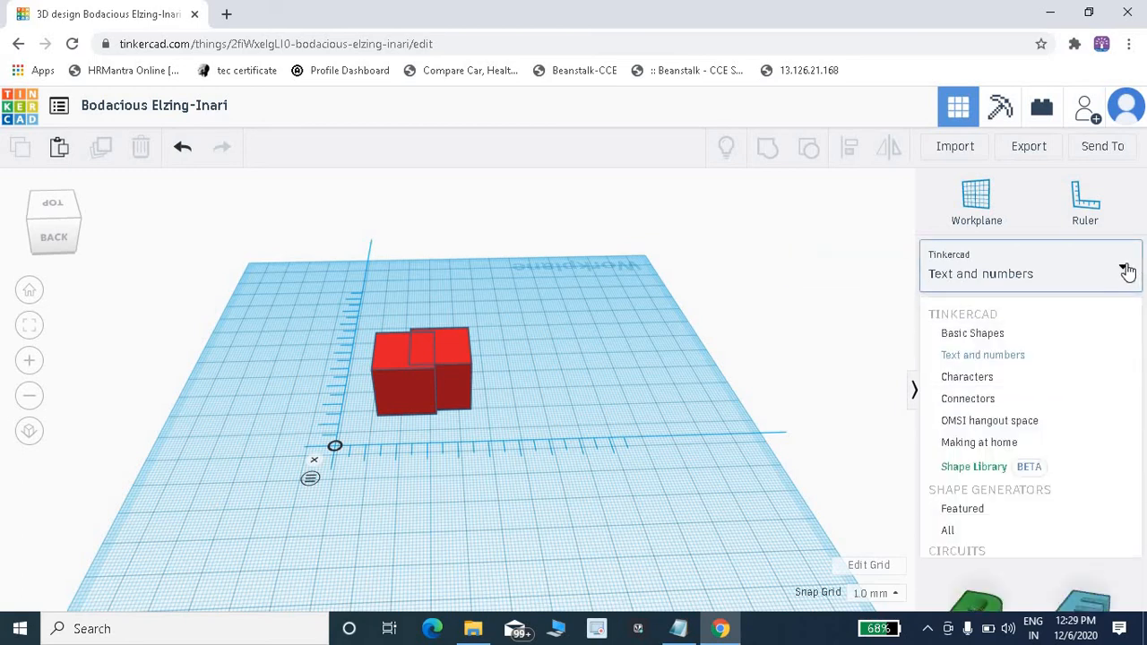
{"action": "left_click", "coordinate": [1009, 383]}
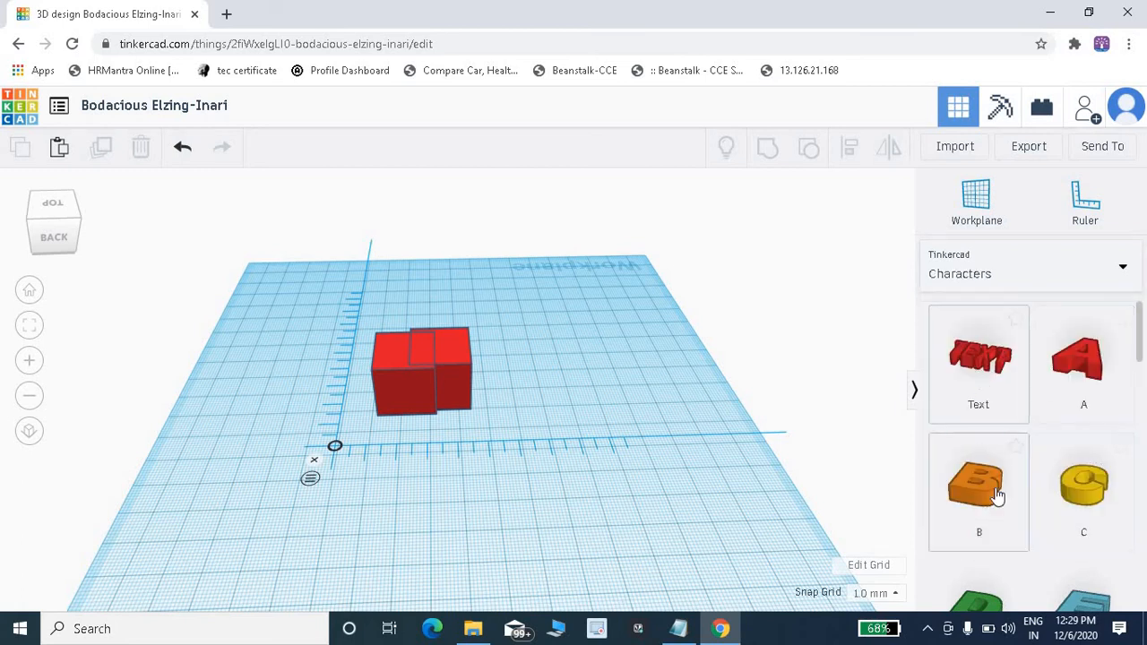
{"action": "left_click", "coordinate": [1125, 271]}
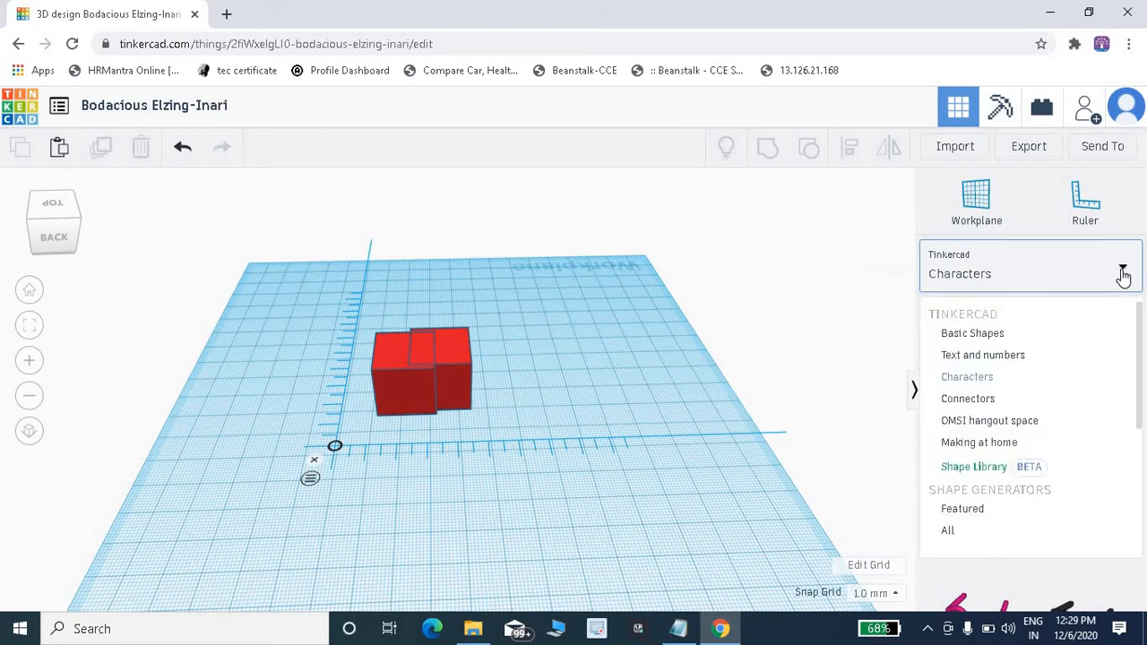
{"action": "left_click", "coordinate": [1027, 335]}
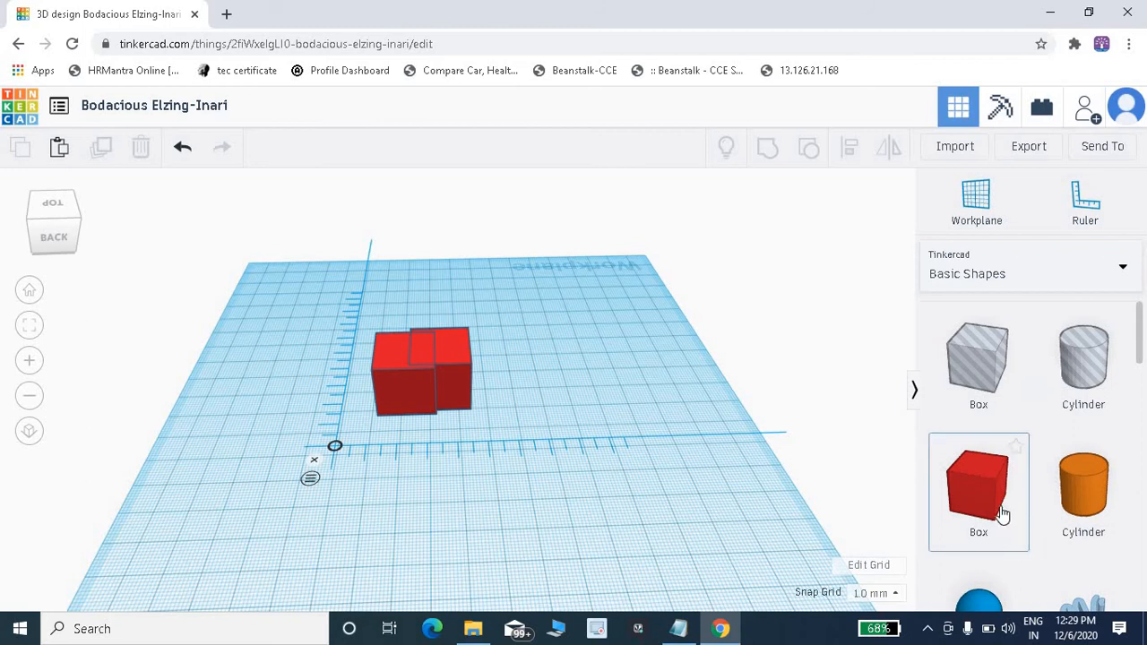
- Add another solid red box to the workplane, at the near right of the existing boxes
{"action": "scroll", "coordinate": [1000, 513], "scroll_direction": "down", "scroll_amount": 1}
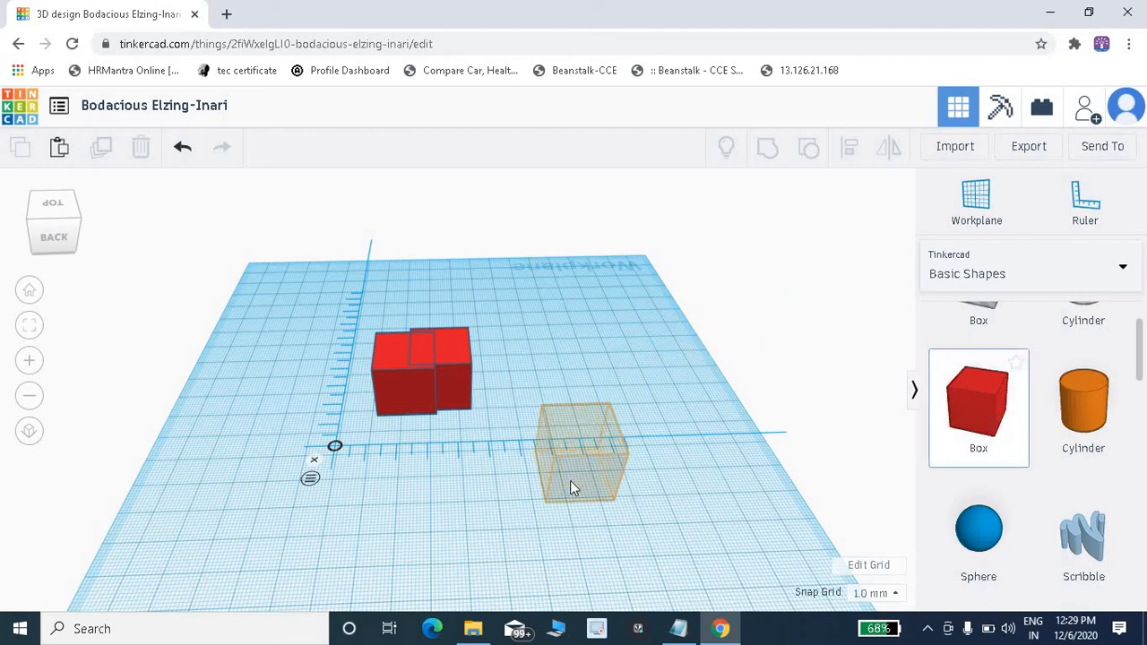
{"action": "left_click", "coordinate": [570, 480]}
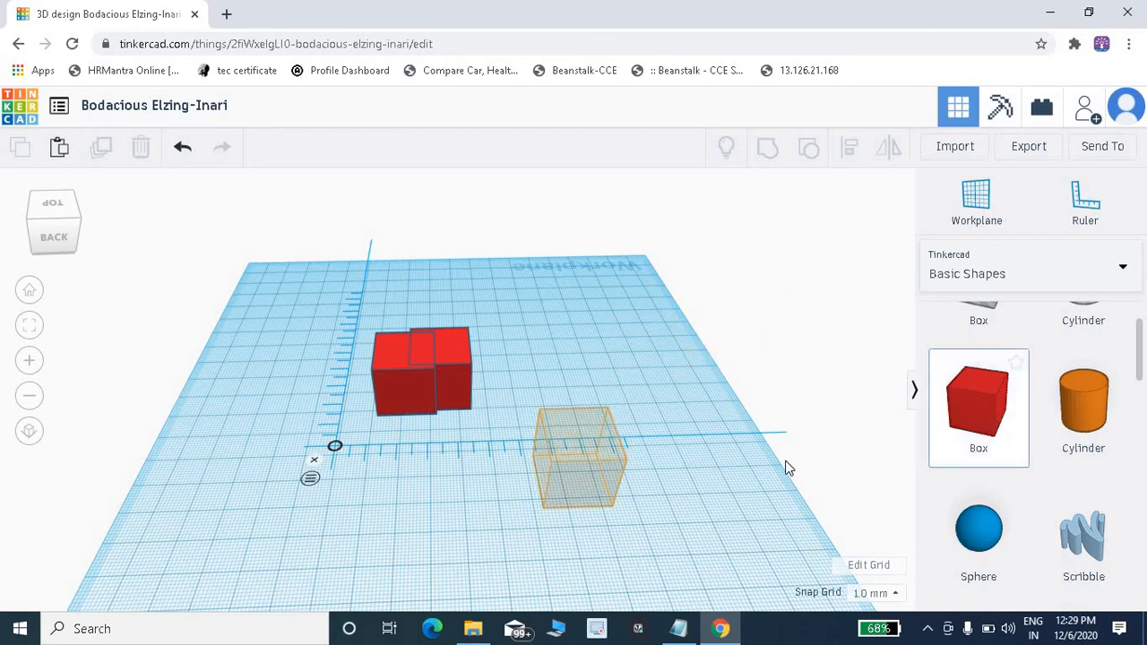
{"action": "left_click", "coordinate": [684, 532]}
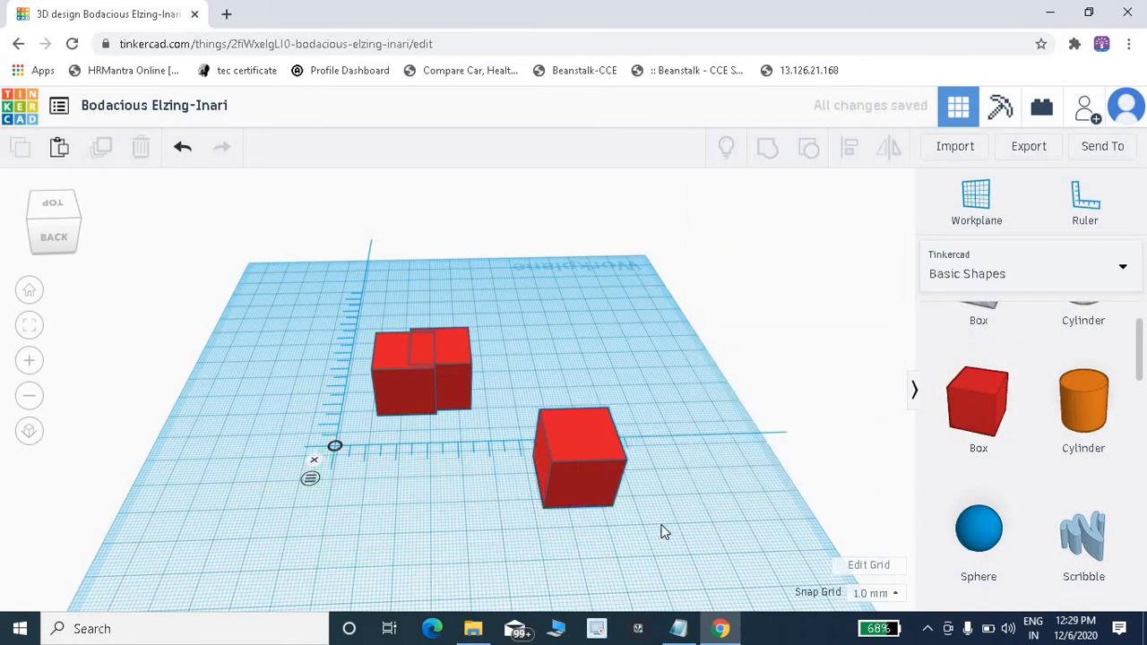
- Examine the three red boxes and the ruler on the workplane from near, from far and from slightly different angles
{"action": "scroll", "coordinate": [661, 530], "scroll_direction": "down", "scroll_amount": 2}
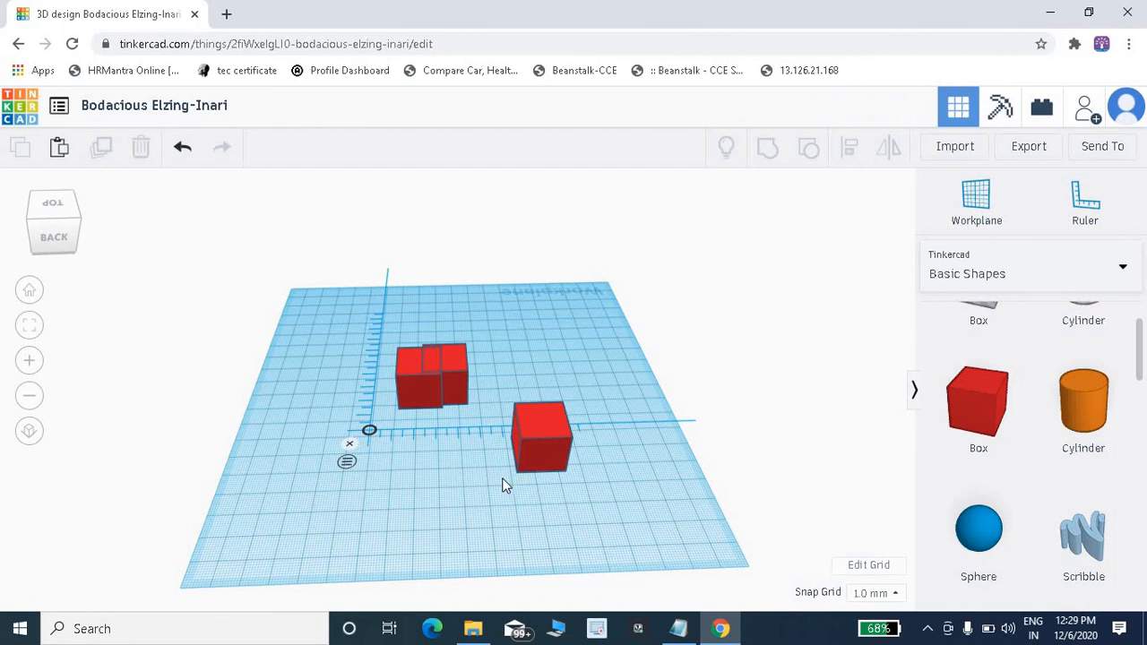
{"action": "scroll", "coordinate": [532, 487], "scroll_direction": "up", "scroll_amount": 3}
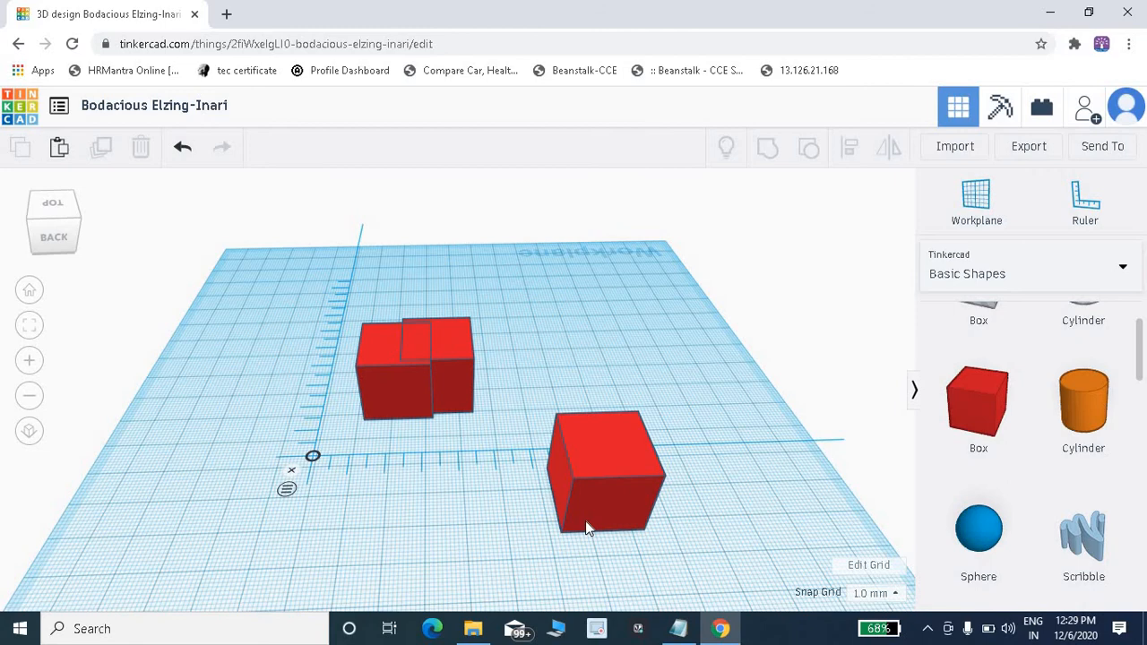
{"action": "scroll", "coordinate": [585, 521], "scroll_direction": "up", "scroll_amount": 5}
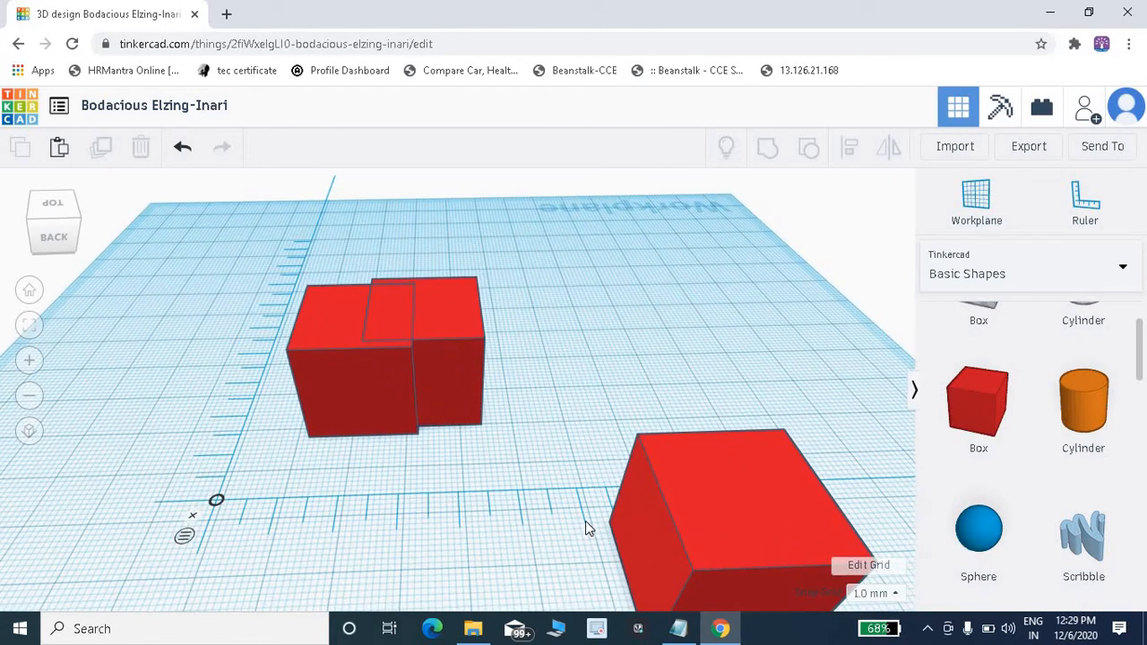
{"action": "scroll", "coordinate": [585, 521], "scroll_direction": "up", "scroll_amount": 5}
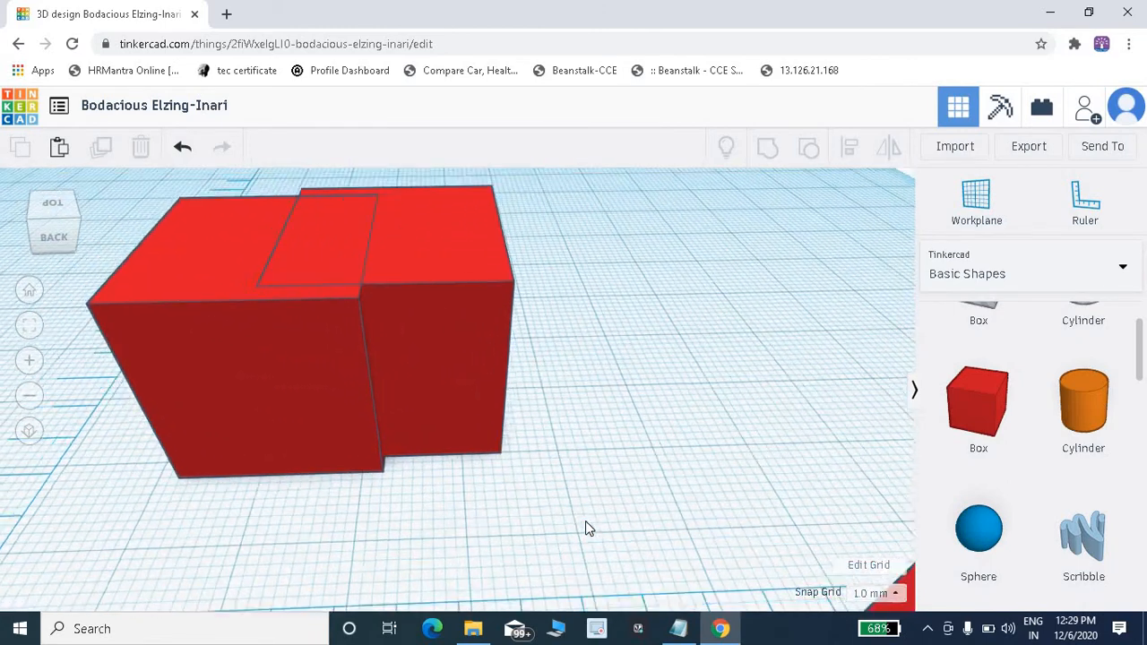
{"action": "scroll", "coordinate": [586, 524], "scroll_direction": "down", "scroll_amount": 10}
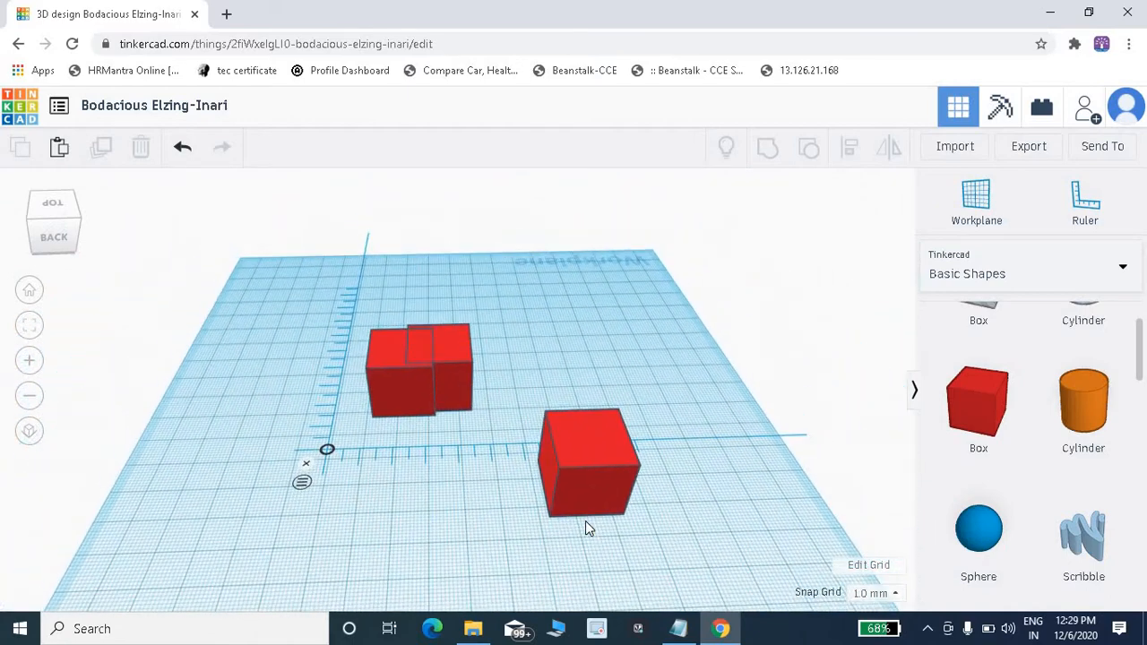
{"action": "scroll", "coordinate": [585, 522], "scroll_direction": "up", "scroll_amount": 5}
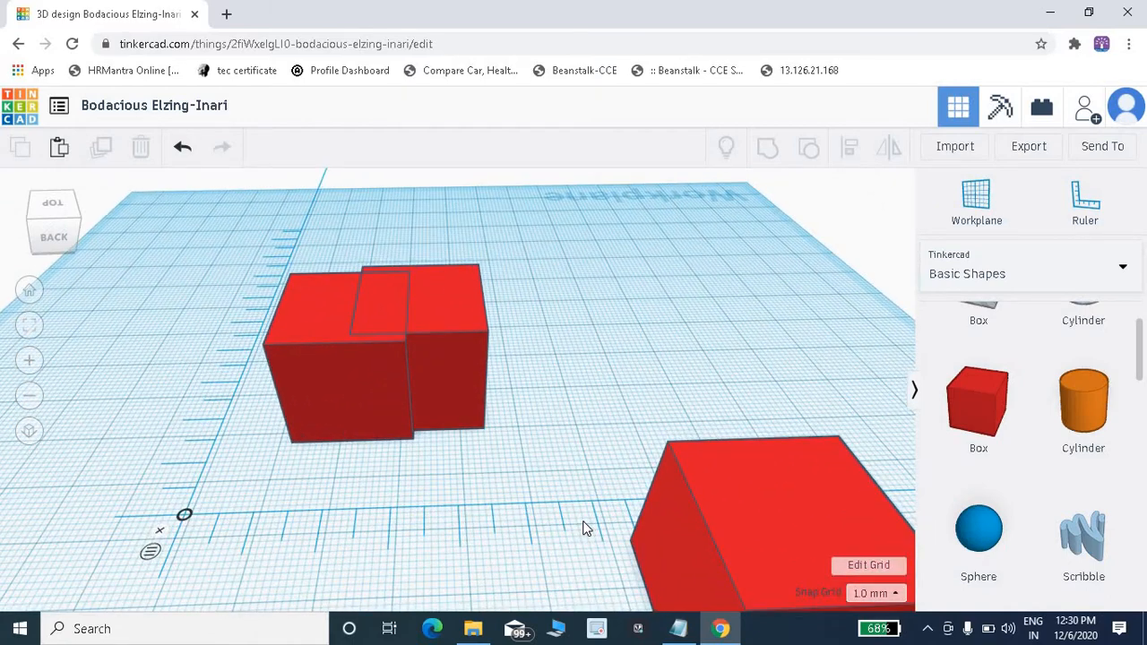
{"action": "scroll", "coordinate": [575, 525], "scroll_direction": "down", "scroll_amount": 5}
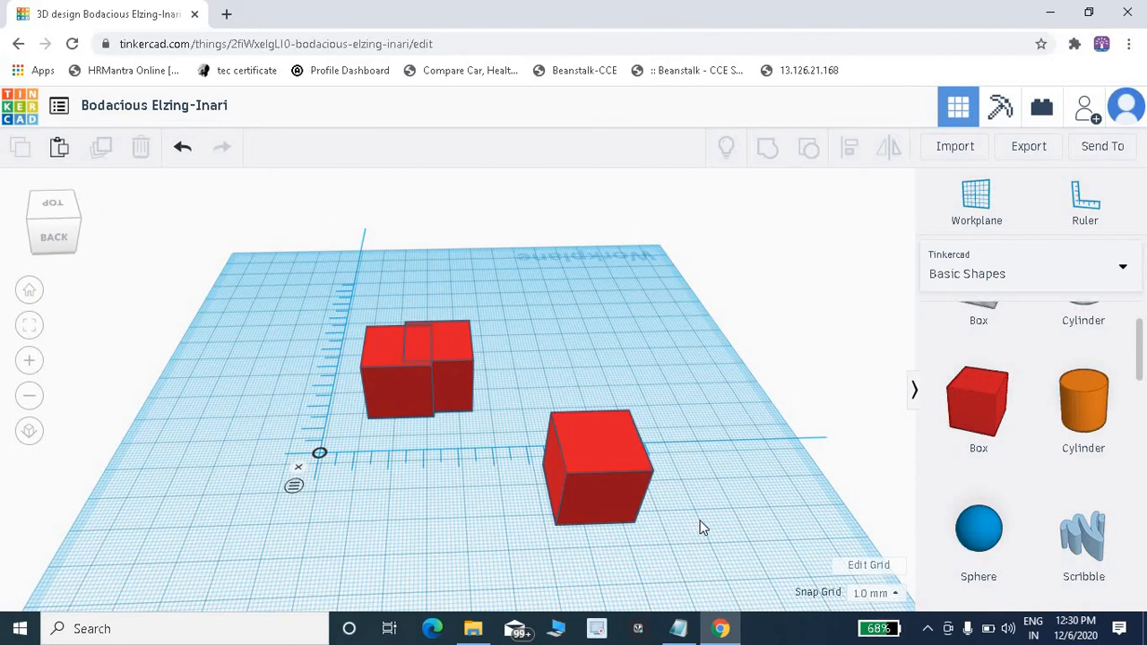
{"action": "mouse_move", "coordinate": [690, 536]}
{"action": "right_mouse_down"}
{"action": "mouse_move", "coordinate": [658, 541]}
{"action": "mouse_move", "coordinate": [529, 495]}
{"action": "mouse_move", "coordinate": [257, 490]}
{"action": "mouse_move", "coordinate": [520, 530]}
{"action": "mouse_move", "coordinate": [675, 527]}
{"action": "mouse_move", "coordinate": [953, 476]}
{"action": "mouse_move", "coordinate": [914, 469]}
{"action": "mouse_move", "coordinate": [850, 373]}
{"action": "mouse_move", "coordinate": [797, 502]}
{"action": "mouse_move", "coordinate": [717, 546]}
{"action": "mouse_move", "coordinate": [682, 550]}
{"action": "mouse_move", "coordinate": [667, 472]}
{"action": "mouse_move", "coordinate": [653, 529]}
{"action": "mouse_move", "coordinate": [429, 514]}
{"action": "mouse_move", "coordinate": [334, 472]}
{"action": "mouse_move", "coordinate": [410, 494]}
{"action": "mouse_move", "coordinate": [804, 510]}
{"action": "mouse_move", "coordinate": [776, 482]}
{"action": "mouse_move", "coordinate": [727, 533]}
{"action": "mouse_move", "coordinate": [679, 551]}
{"action": "mouse_move", "coordinate": [677, 535]}
{"action": "right_mouse_up"}
{"action": "scroll", "coordinate": [677, 535], "scroll_direction": "up", "scroll_amount": 10}
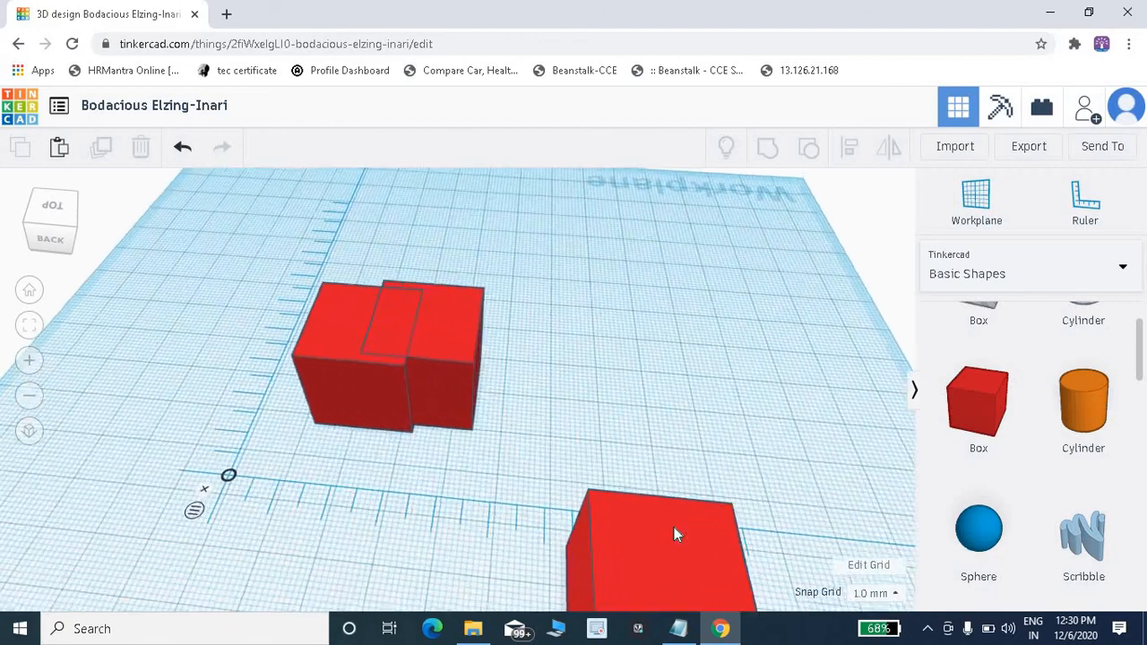
{"action": "scroll", "coordinate": [677, 535], "scroll_direction": "down", "scroll_amount": 10}
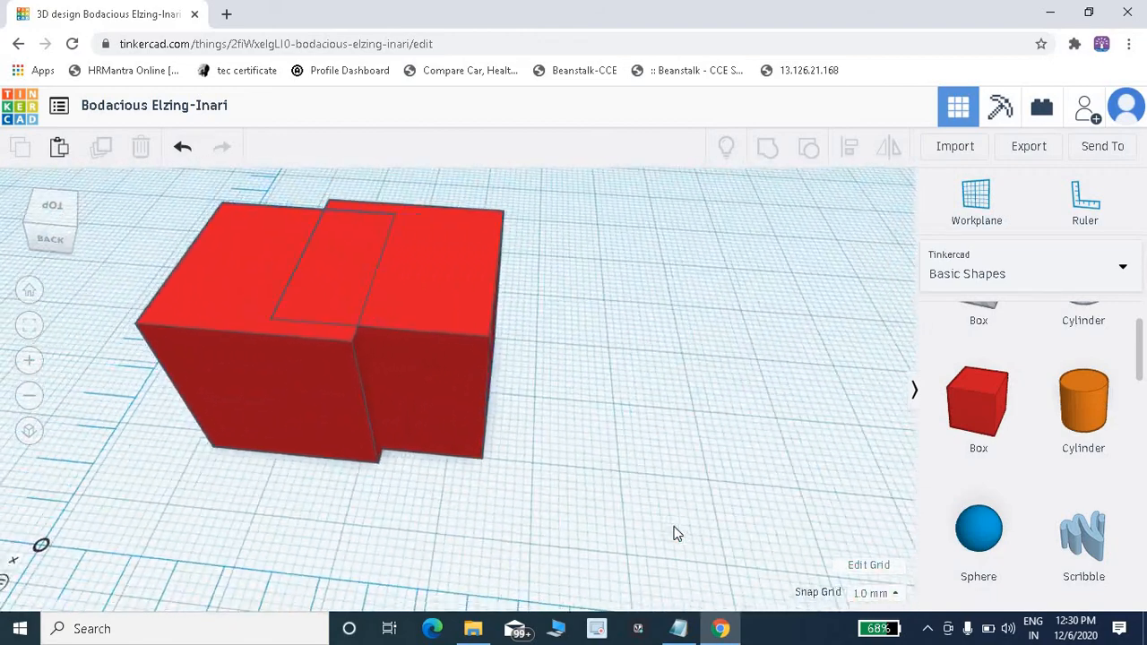
{"action": "scroll", "coordinate": [674, 526], "scroll_direction": "down", "scroll_amount": 3}
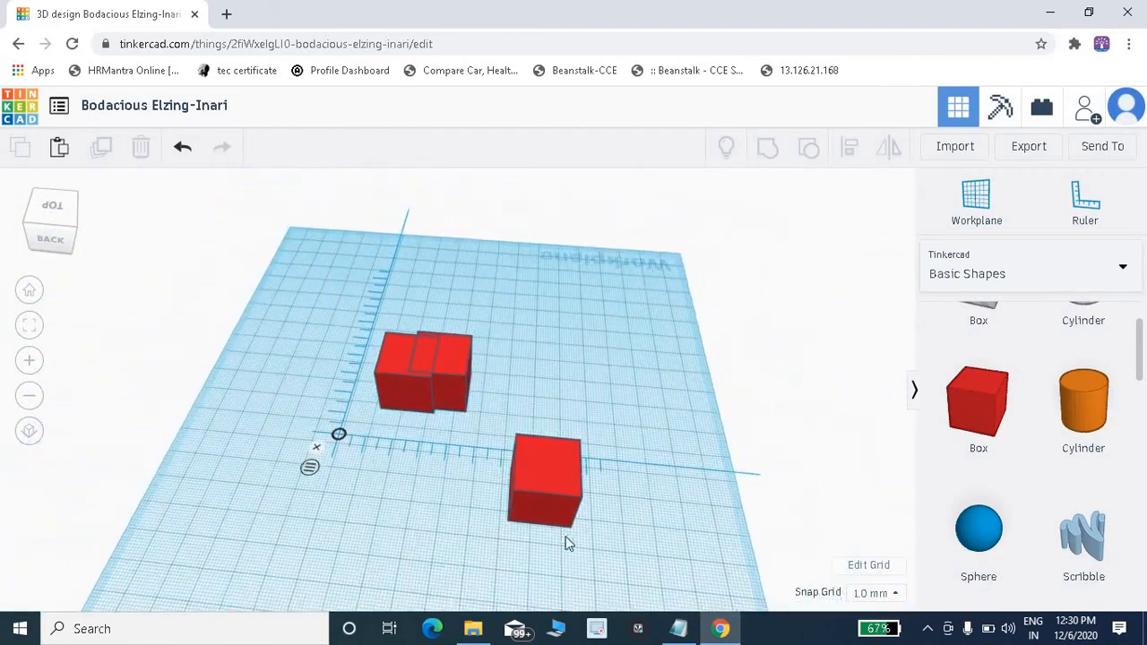
{"action": "scroll", "coordinate": [545, 571], "scroll_direction": "down", "scroll_amount": 3}
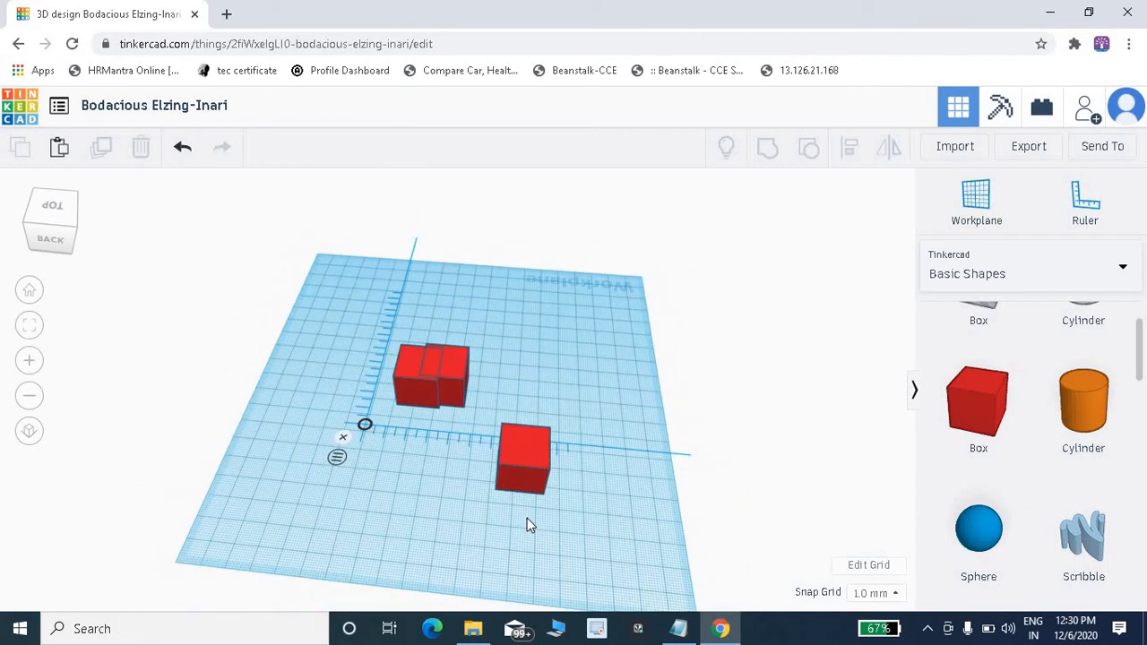
{"action": "right_click_drag", "start_coordinate": [451, 528], "coordinate": [526, 523]}
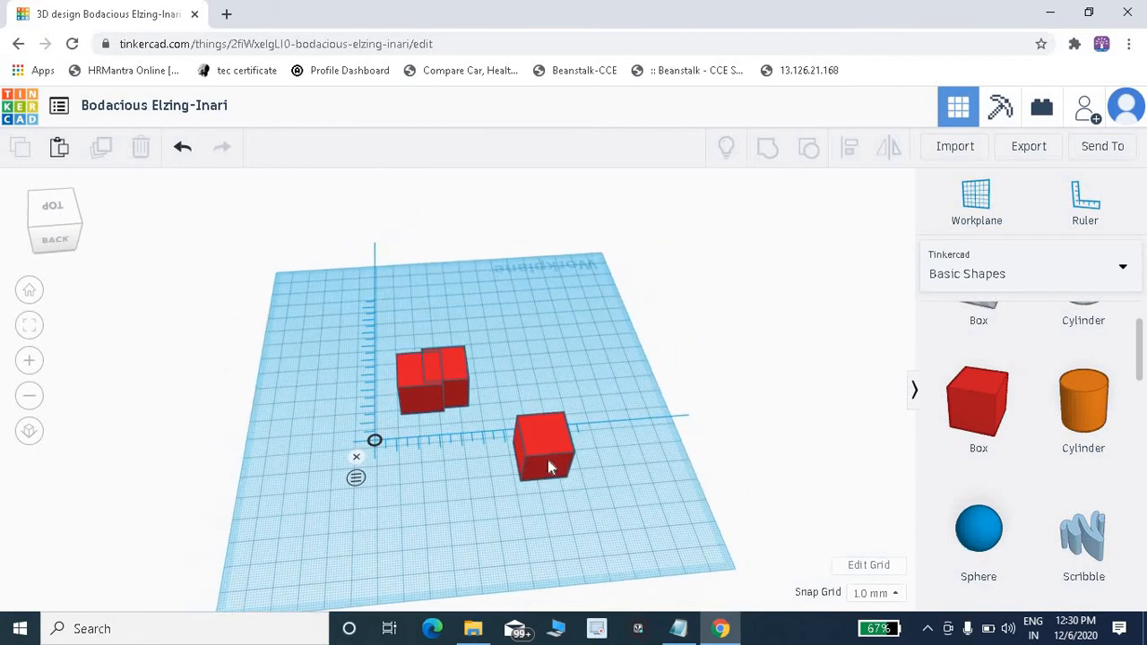
- Select the separate red box at the near right and nudge it sideways toward the other boxes, to 48 mm from the ruler origin
{"action": "left_click", "coordinate": [566, 473]}
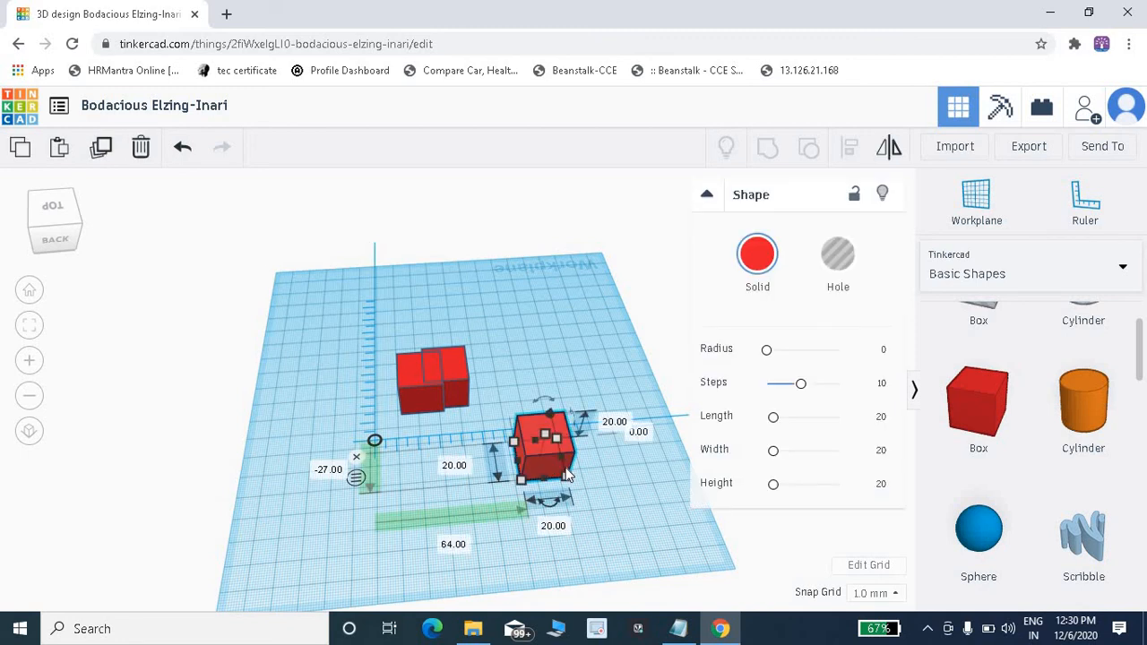
{"action": "key", "text": "Left"}
{"action": "key", "text": "Left"}
{"action": "key", "text": "Left"}
{"action": "key", "text": "Left"}
{"action": "key", "text": "Left"}
{"action": "key", "text": "Left"}
{"action": "key", "text": "Left"}
{"action": "key", "text": "Left"}
{"action": "key", "text": "Left"}
{"action": "key", "text": "Left"}
{"action": "key", "text": "Left"}
{"action": "key", "text": "Left"}
{"action": "key", "text": "Left"}
{"action": "key", "text": "Left"}
{"action": "key", "text": "Left"}
{"action": "key", "text": "Left"}
{"action": "key", "text": "Left"}
{"action": "key", "text": "Left"}
{"action": "key", "text": "Left"}
{"action": "key", "text": "Left"}
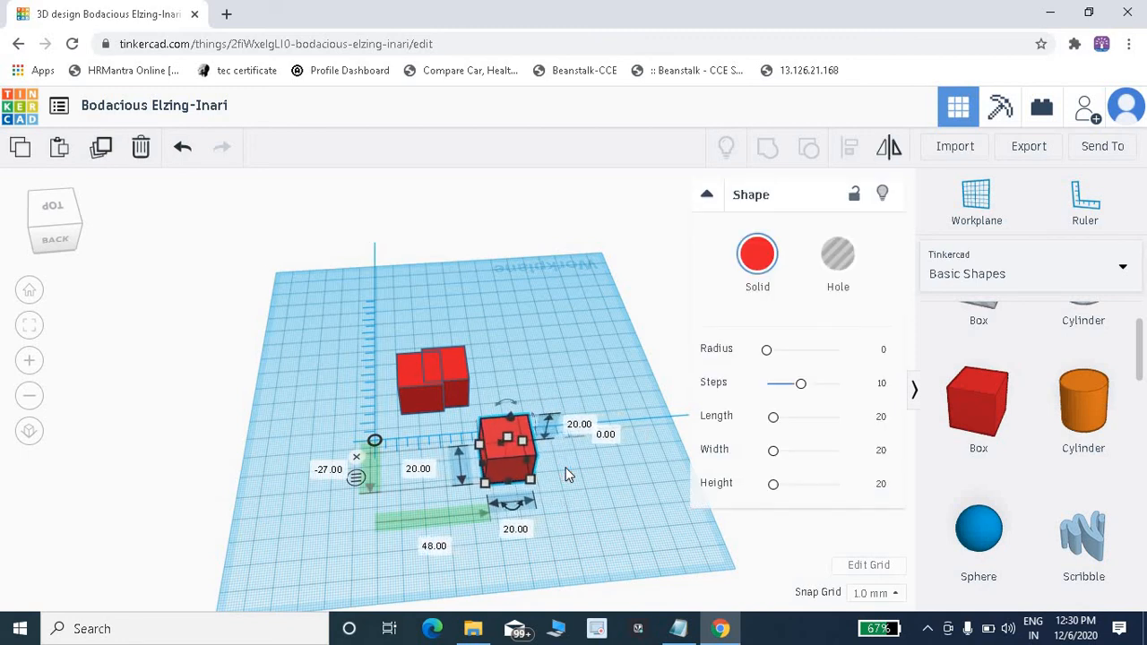
- Nudge the selected box sideways away from the ruler origin, to a distance of 98 mm
{"action": "key", "text": "Right"}
{"action": "key", "text": "Right"}
{"action": "key", "text": "Right"}
{"action": "key", "text": "Right"}
{"action": "key", "text": "Right"}
{"action": "key", "text": "Right"}
{"action": "key", "text": "Right"}
{"action": "key", "text": "Right"}
{"action": "key", "text": "Right"}
{"action": "key", "text": "Right"}
{"action": "key", "text": "Right"}
{"action": "key", "text": "Right"}
{"action": "key", "text": "Right"}
{"action": "key", "text": "Right"}
{"action": "key", "text": "Right"}
{"action": "key", "text": "Right"}
{"action": "key", "text": "Right"}
{"action": "key", "text": "Right"}
{"action": "key", "text": "Right"}
{"action": "key", "text": "Right"}
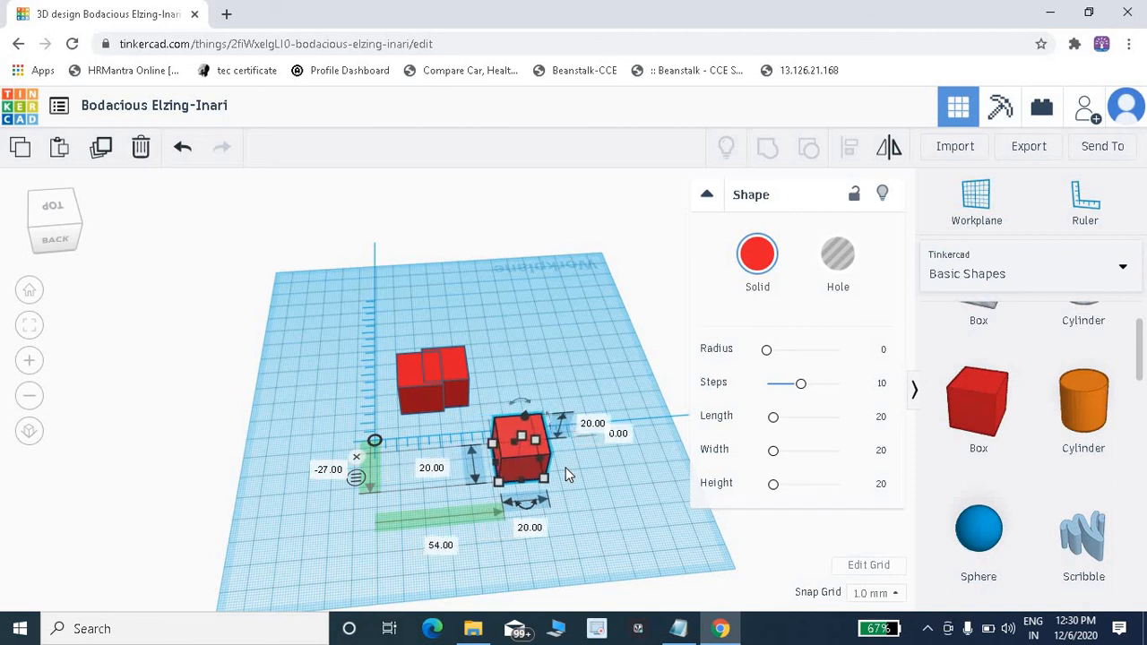
{"action": "key", "text": "Right"}
{"action": "key", "text": "Right"}
{"action": "key", "text": "Right"}
{"action": "key", "text": "Right"}
{"action": "key", "text": "Right"}
{"action": "key", "text": "Right"}
{"action": "key", "text": "Right"}
{"action": "key", "text": "Right"}
{"action": "key", "text": "Right"}
{"action": "key", "text": "Right"}
{"action": "key", "text": "Right"}
{"action": "key", "text": "Right"}
{"action": "key", "text": "Right"}
{"action": "key", "text": "Right"}
{"action": "key", "text": "Right"}
{"action": "key", "text": "Right"}
{"action": "key", "text": "Right"}
{"action": "key", "text": "Right"}
{"action": "key", "text": "Right"}
{"action": "key", "text": "Right"}
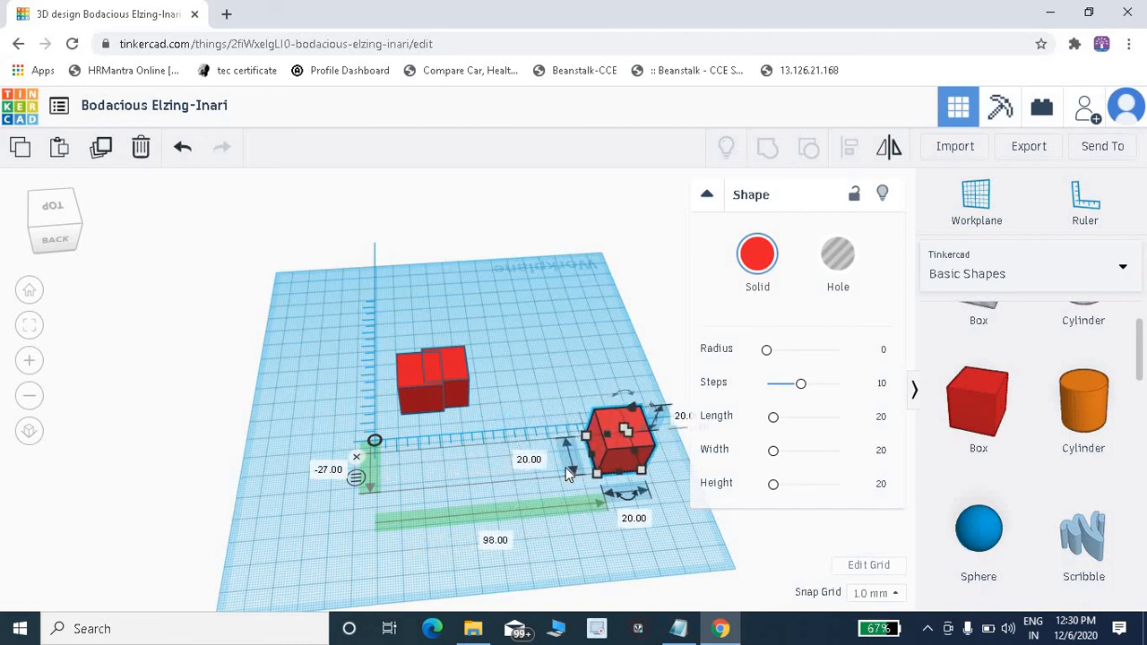
- Nudge the selected box toward the far side of the workplane, to 3 mm from the ruler origin in depth
{"action": "key", "text": "Up"}
{"action": "key", "text": "Up"}
{"action": "key", "text": "Up"}
{"action": "key", "text": "Up"}
{"action": "key", "text": "Up"}
{"action": "key", "text": "Up"}
{"action": "key", "text": "Up"}
{"action": "key", "text": "Up"}
{"action": "key", "text": "Up"}
{"action": "key", "text": "Up"}
{"action": "key", "text": "Up"}
{"action": "key", "text": "Up"}
{"action": "key", "text": "Up"}
{"action": "key", "text": "Up"}
{"action": "key", "text": "Up"}
{"action": "key", "text": "Up"}
{"action": "key", "text": "Up"}
{"action": "key", "text": "Up"}
{"action": "key", "text": "Up"}
{"action": "key", "text": "Up"}
{"action": "key", "text": "Up"}
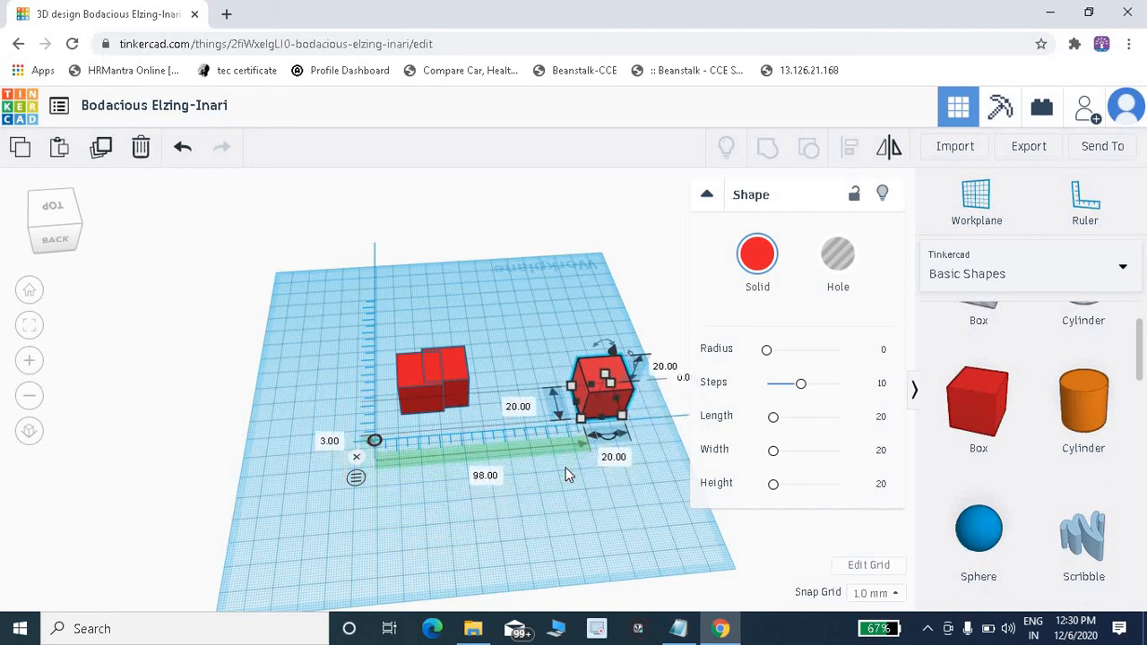
- Nudge the selected box toward the near side of the workplane, to -36 mm from the ruler origin in depth
{"action": "key", "text": "Down"}
{"action": "key", "text": "Down"}
{"action": "key", "text": "Down"}
{"action": "key", "text": "Down"}
{"action": "key", "text": "Down"}
{"action": "key", "text": "Down"}
{"action": "key", "text": "Down"}
{"action": "key", "text": "Down"}
{"action": "key", "text": "Down"}
{"action": "key", "text": "Down"}
{"action": "key", "text": "Down"}
{"action": "key", "text": "Down"}
{"action": "key", "text": "Down"}
{"action": "key", "text": "Down"}
{"action": "key", "text": "Down"}
{"action": "key", "text": "Down"}
{"action": "key", "text": "Down"}
{"action": "key", "text": "Down"}
{"action": "key", "text": "Down"}
{"action": "key", "text": "Down"}
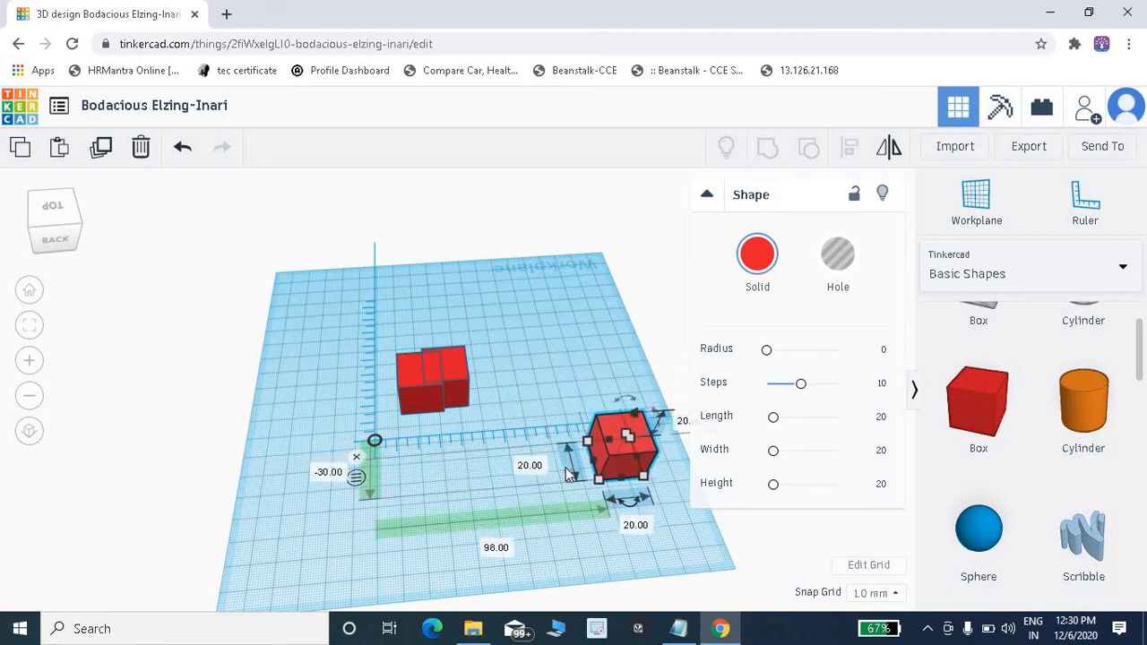
- Nudge the selected box sideways back toward the ruler origin, to a distance of 45 mm
{"action": "key", "text": "Left"}
{"action": "key", "text": "Left"}
{"action": "key", "text": "Left"}
{"action": "key", "text": "Left"}
{"action": "key", "text": "Left"}
{"action": "key", "text": "Left"}
{"action": "key", "text": "Left"}
{"action": "key", "text": "Left"}
{"action": "key", "text": "Left"}
{"action": "key", "text": "Left"}
{"action": "key", "text": "Left"}
{"action": "key", "text": "Left"}
{"action": "key", "text": "Left"}
{"action": "key", "text": "Left"}
{"action": "key", "text": "Left"}
{"action": "key", "text": "Left"}
{"action": "key", "text": "Left"}
{"action": "key", "text": "Left"}
{"action": "key", "text": "Left"}
{"action": "key", "text": "Left"}
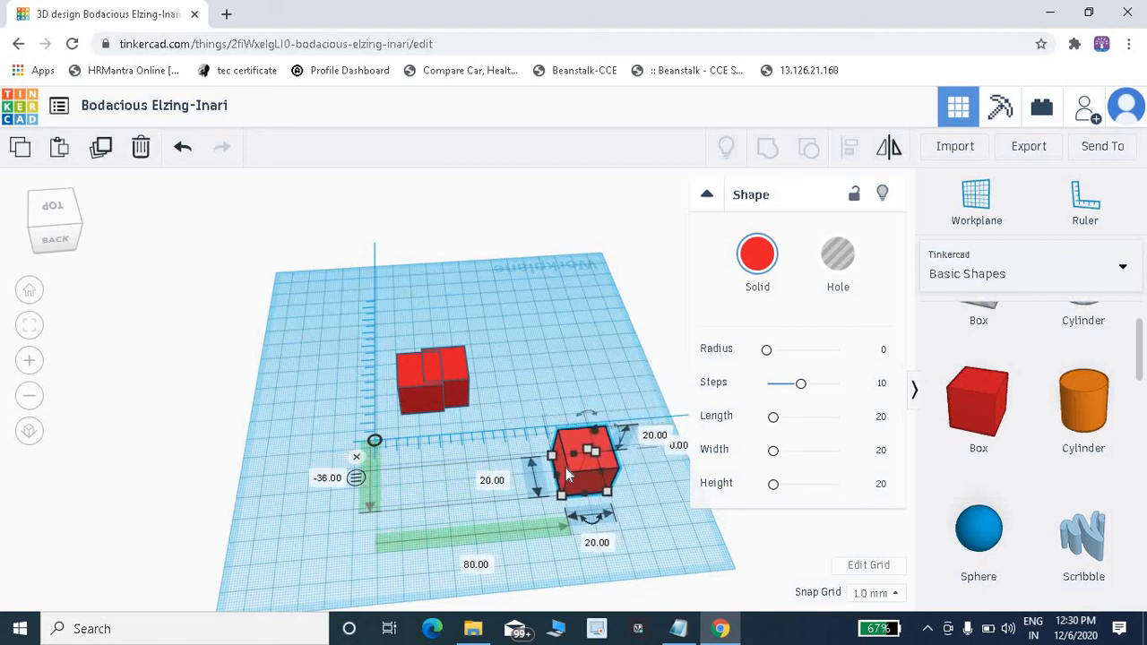
{"action": "key", "text": "Left"}
{"action": "key", "text": "Left"}
{"action": "key", "text": "Left"}
{"action": "key", "text": "Left"}
{"action": "key", "text": "Left"}
{"action": "key", "text": "Left"}
{"action": "key", "text": "Left"}
{"action": "key", "text": "Left"}
{"action": "key", "text": "Left"}
{"action": "key", "text": "Left"}
{"action": "key", "text": "Left"}
{"action": "key", "text": "Left"}
{"action": "key", "text": "Left"}
{"action": "key", "text": "Left"}
{"action": "key", "text": "Left"}
{"action": "key", "text": "Left"}
{"action": "key", "text": "Left"}
{"action": "key", "text": "Left"}
{"action": "key", "text": "Left"}
{"action": "key", "text": "Left"}
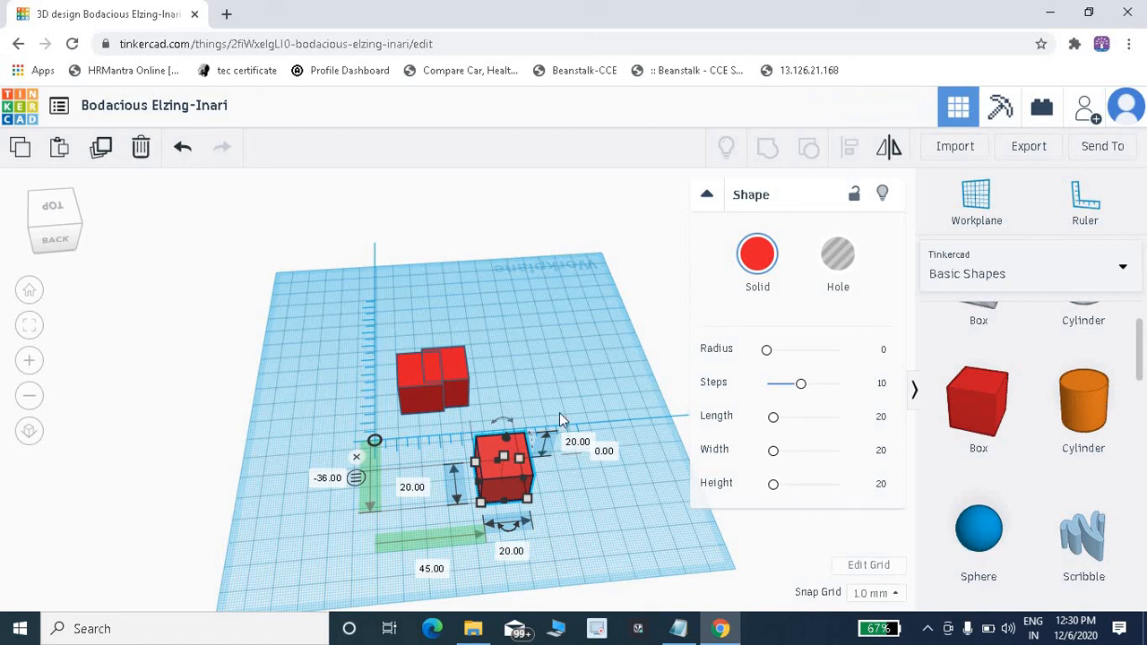
{"action": "mouse_move", "coordinate": [559, 412]}
{"action": "right_mouse_down"}
{"action": "mouse_move", "coordinate": [488, 453]}
{"action": "mouse_move", "coordinate": [592, 430]}
{"action": "mouse_move", "coordinate": [558, 420]}
{"action": "right_mouse_up"}
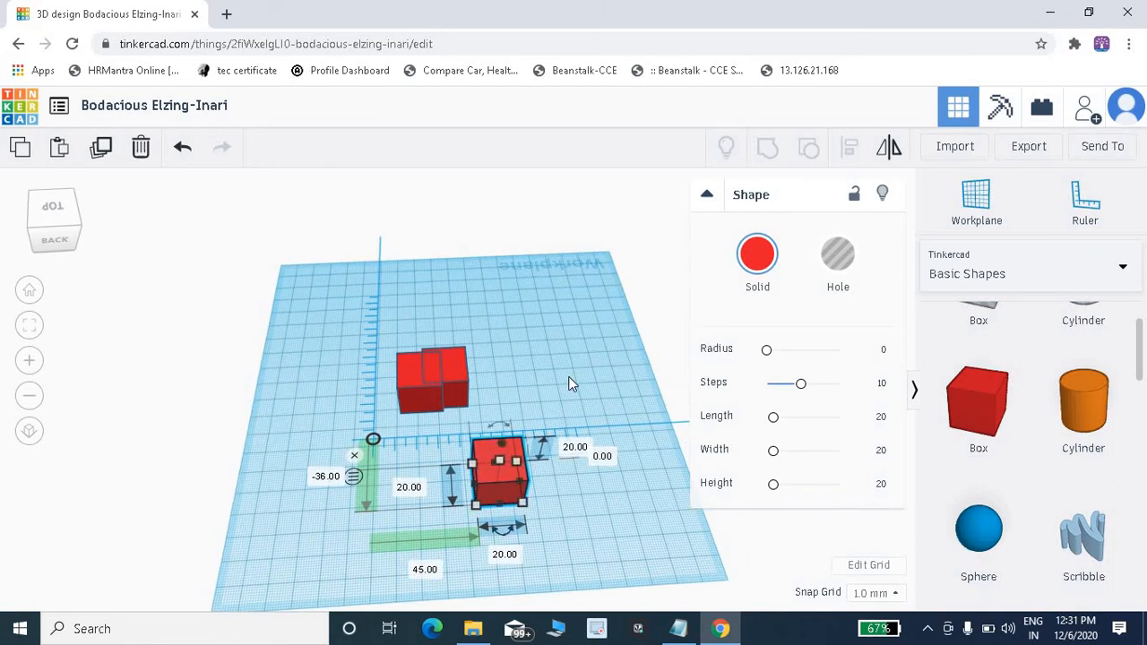
{"action": "mouse_move", "coordinate": [566, 375]}
{"action": "right_mouse_down"}
{"action": "mouse_move", "coordinate": [549, 379]}
{"action": "mouse_move", "coordinate": [559, 354]}
{"action": "right_mouse_up"}
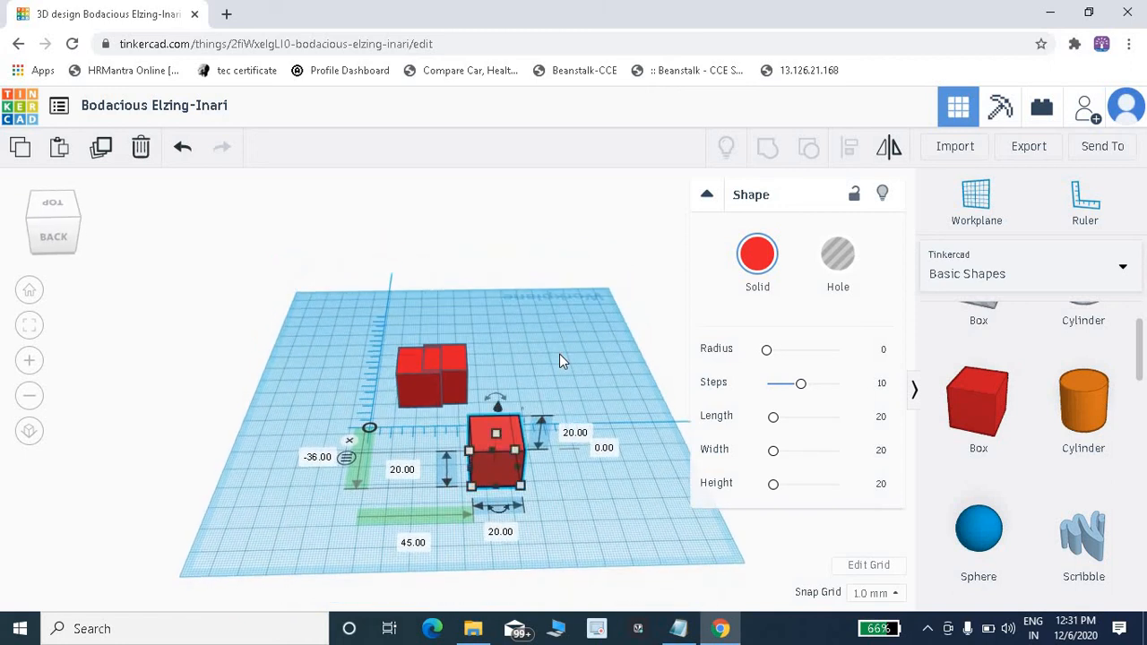